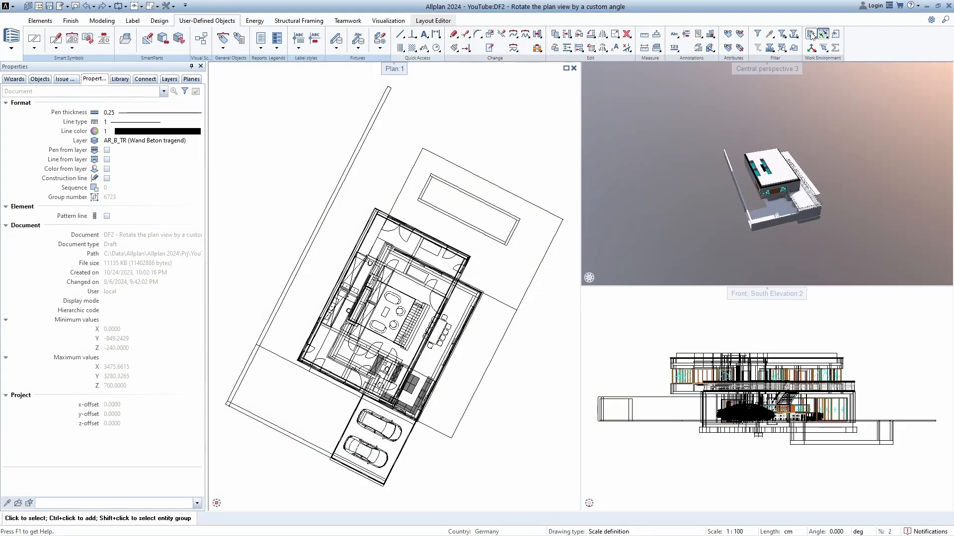
# Rotate the plan view by -63 degrees, using the long boundary wall beside the house as the direction line
pyautogui.click(811, 36)
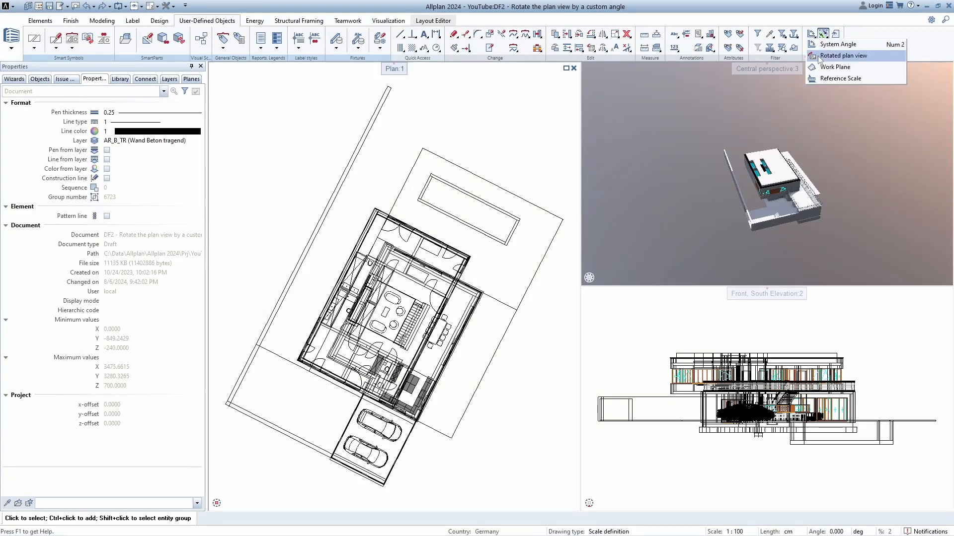
pyautogui.click(843, 55)
pyautogui.scroll(3, 250, 368)
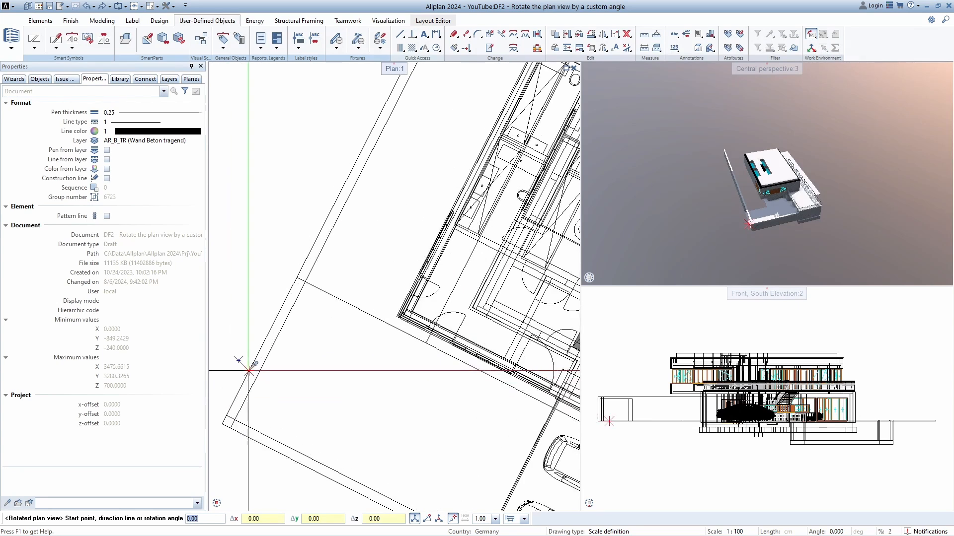
pyautogui.click(354, 132)
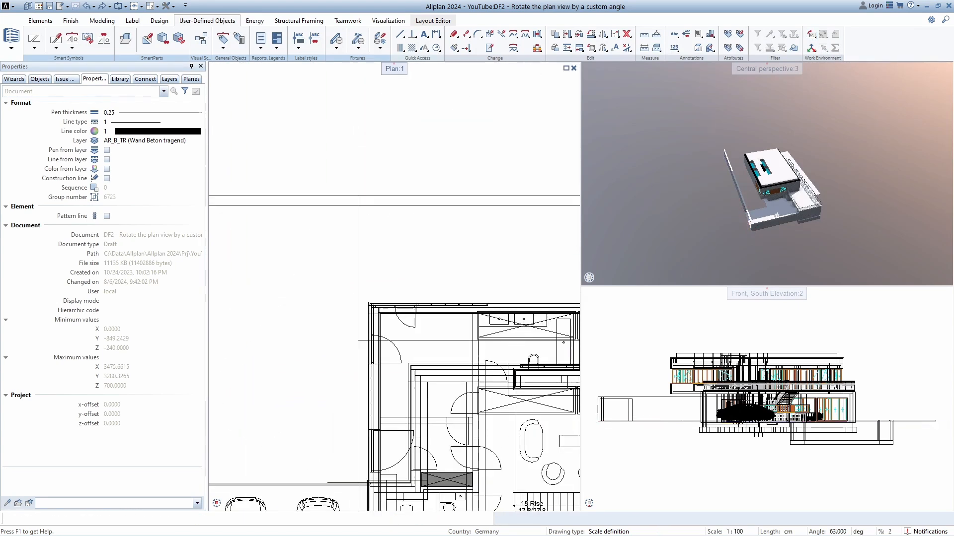
pyautogui.scroll(-3, 447, 214)
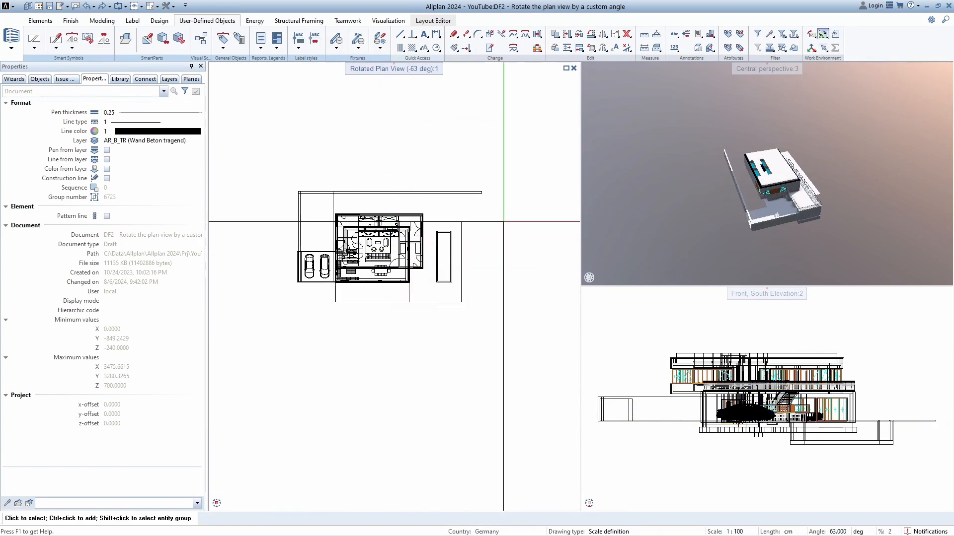
# Generate a lengthwise section through the house and place it beside the plan with a 63-degree rotation
pyautogui.click(709, 48)
pyautogui.scroll(1, 288, 238)
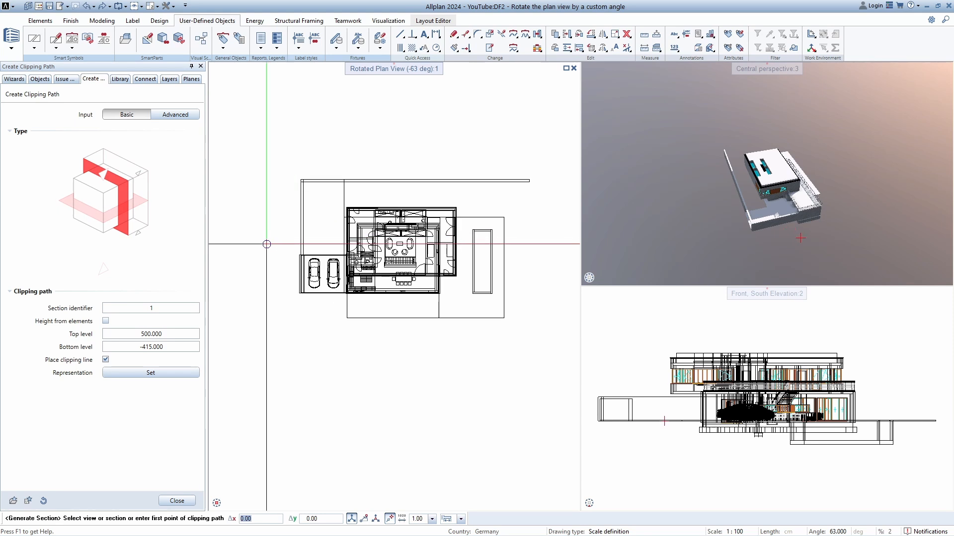
pyautogui.click(266, 245)
pyautogui.click(543, 244)
pyautogui.click(539, 196)
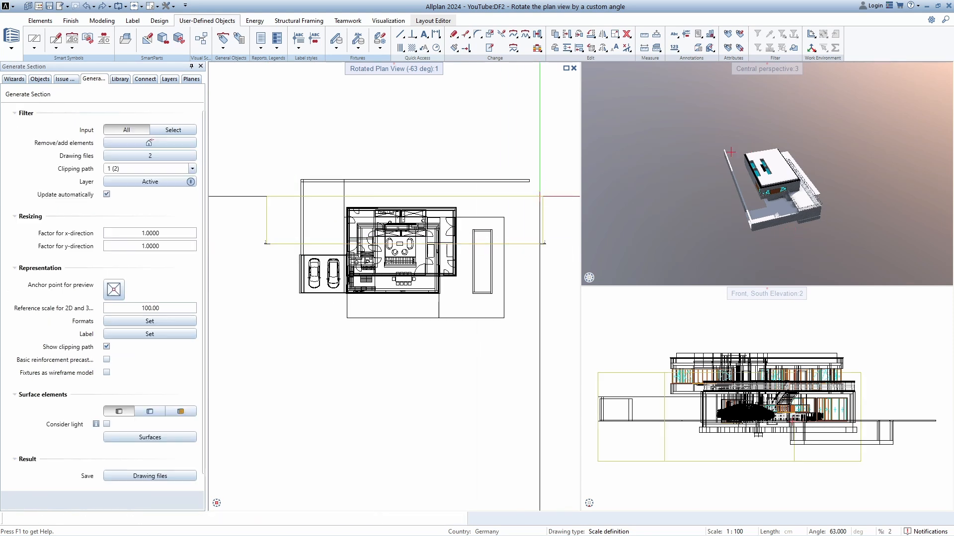
pyautogui.scroll(-2, 369, 242)
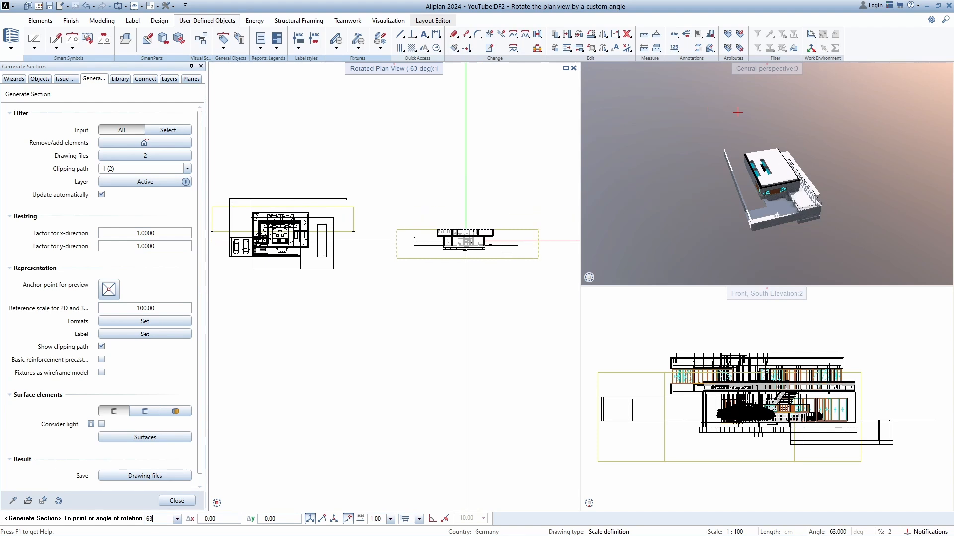
pyautogui.scroll(1, 464, 241)
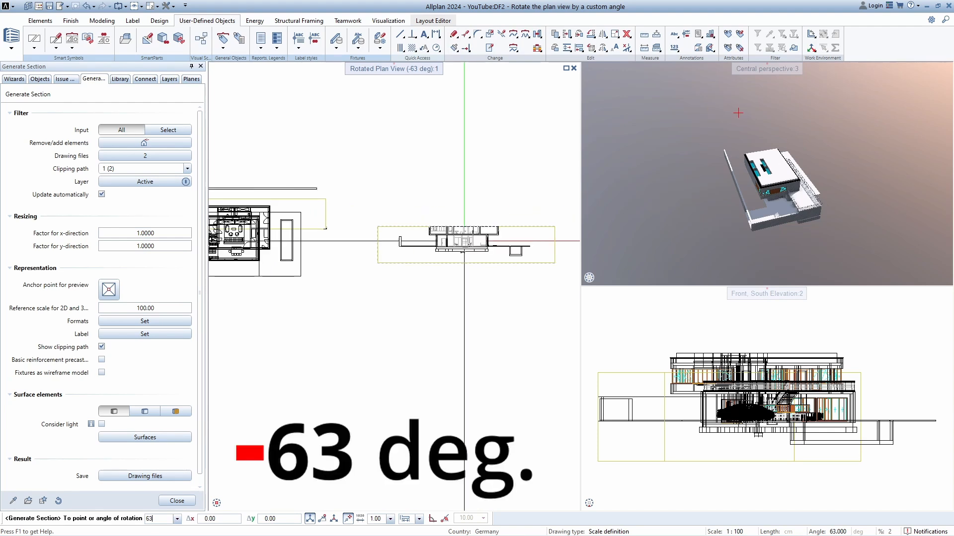
pyautogui.press('Return')
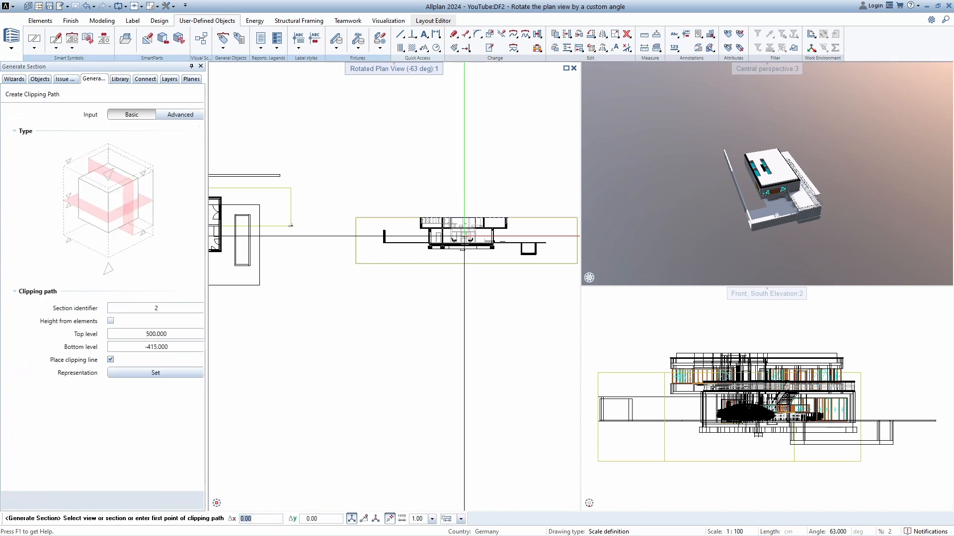
# Generate a second section crossing the house perpendicular to the first and place it below the first section at 63 degrees
pyautogui.scroll(-1, 400, 332)
pyautogui.moveTo(396, 320); pyautogui.dragTo(475, 267, button='middle')
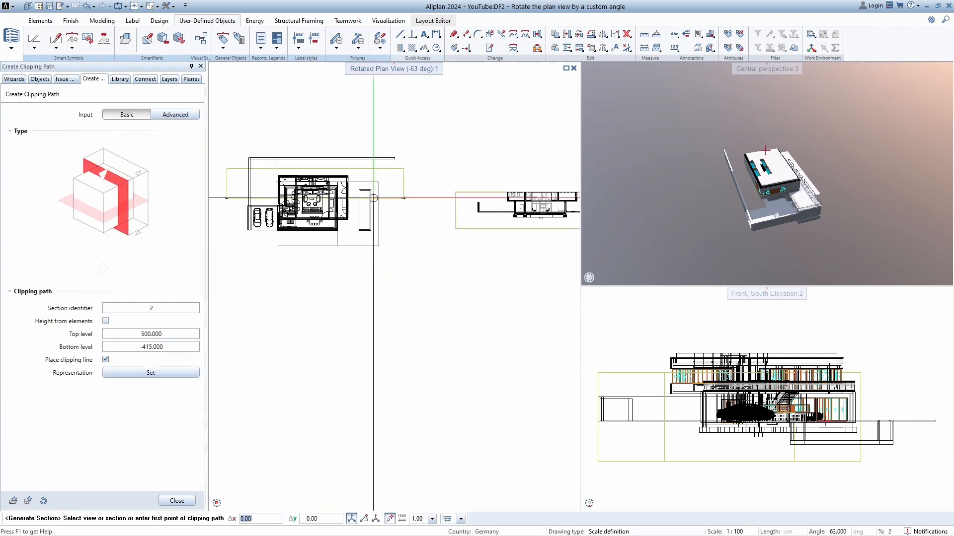
pyautogui.click(299, 130)
pyautogui.click(323, 273)
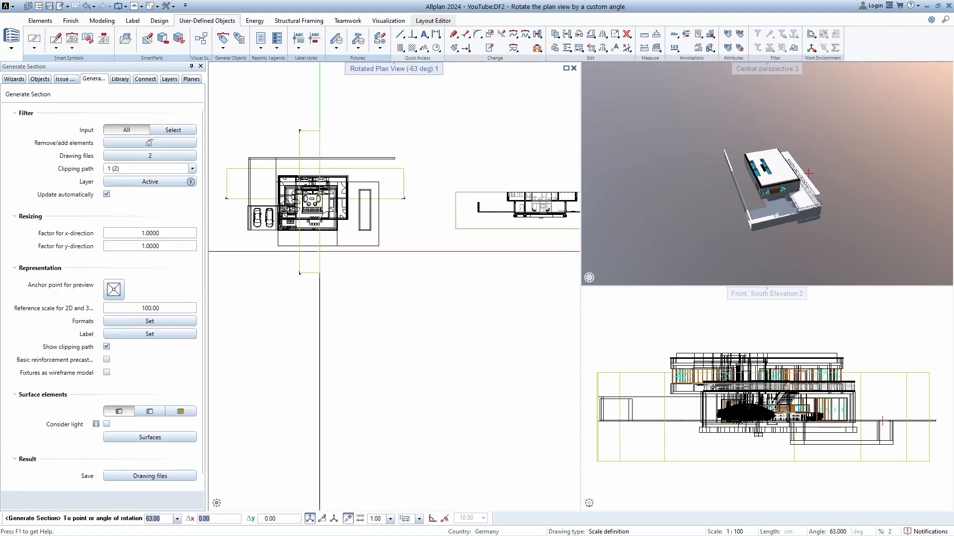
pyautogui.moveTo(536, 277); pyautogui.dragTo(424, 262, button='middle')
pyautogui.click(352, 254)
pyautogui.press('Escape')
# Switch to the Layout Editor and place drawing file 2 at scale 1:100 on the layout page
pyautogui.click(444, 22)
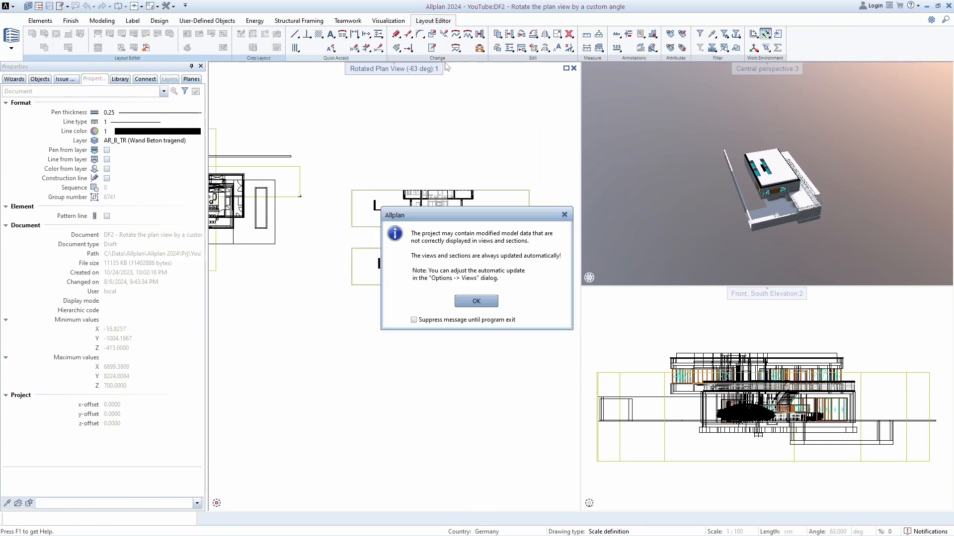
pyautogui.click(476, 305)
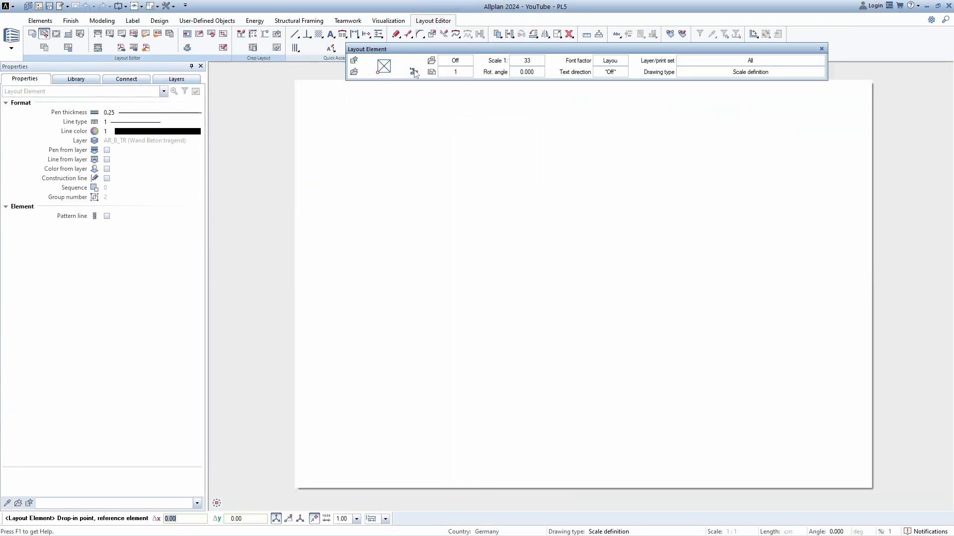
pyautogui.click(549, 481)
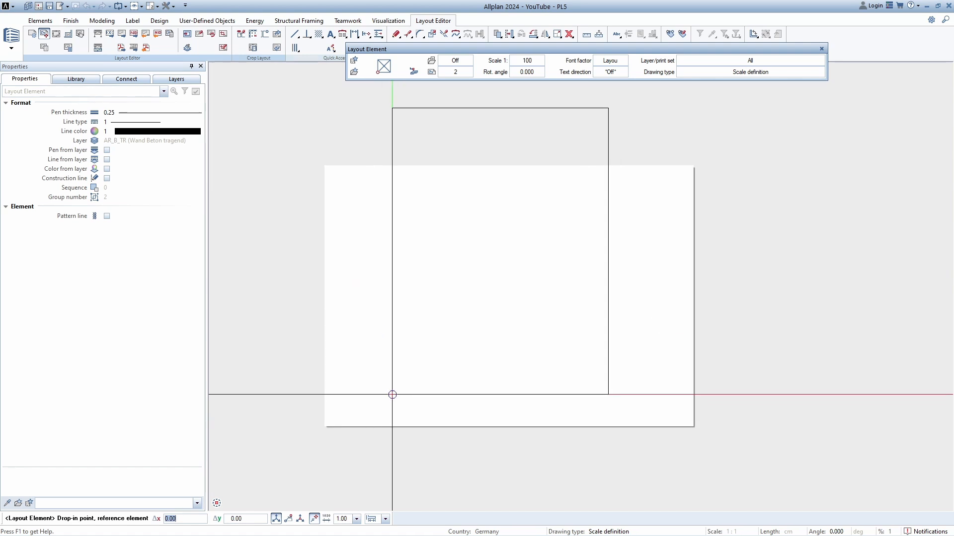
pyautogui.click(404, 336)
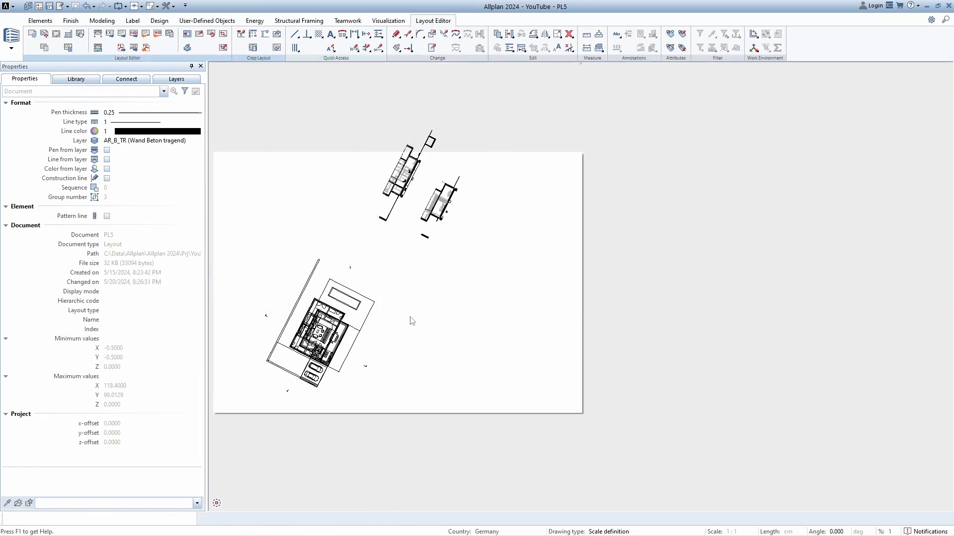
# Try setting the placed layout element's rotation angle to 63 degrees
pyautogui.doubleClick(410, 317)
pyautogui.click(497, 208)
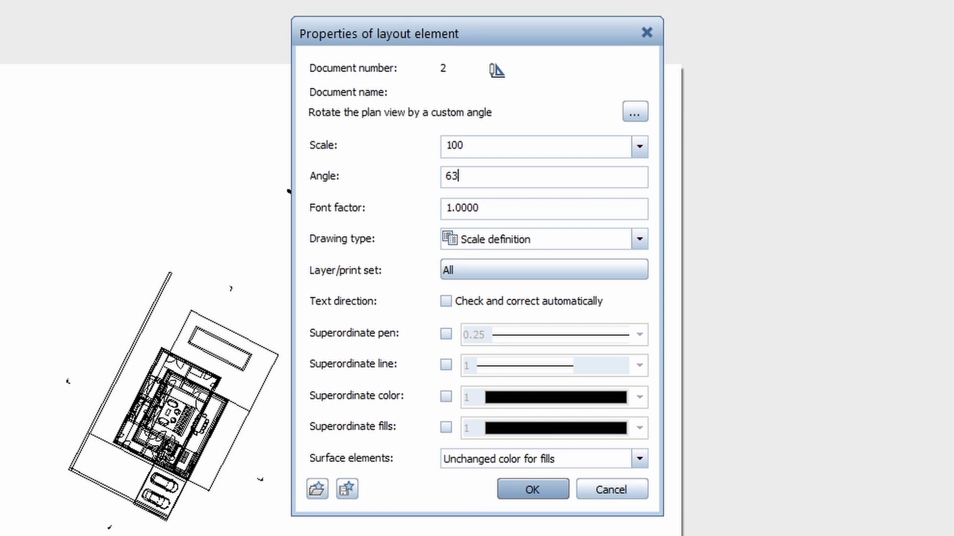
pyautogui.press('Return')
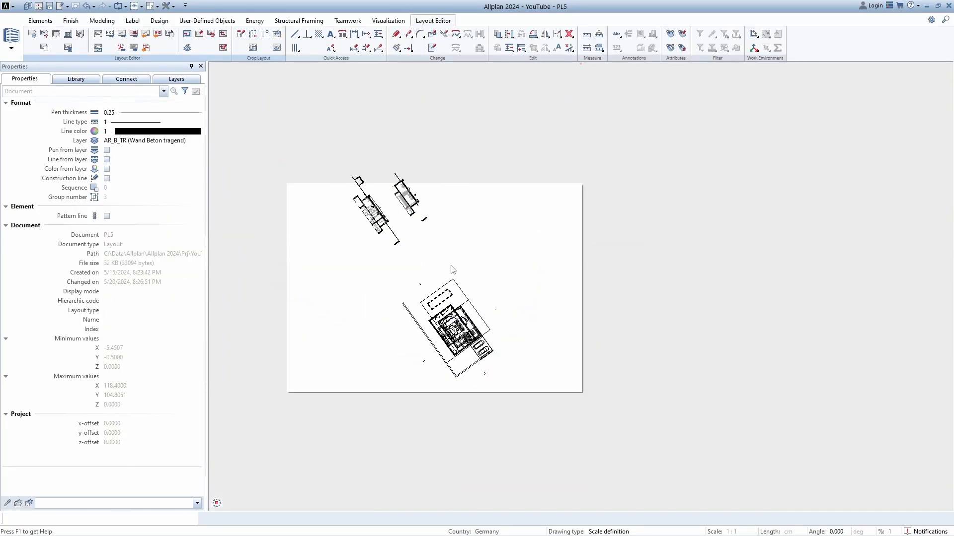
# Set the placed layout element's rotation angle to -63 degrees
pyautogui.doubleClick(467, 286)
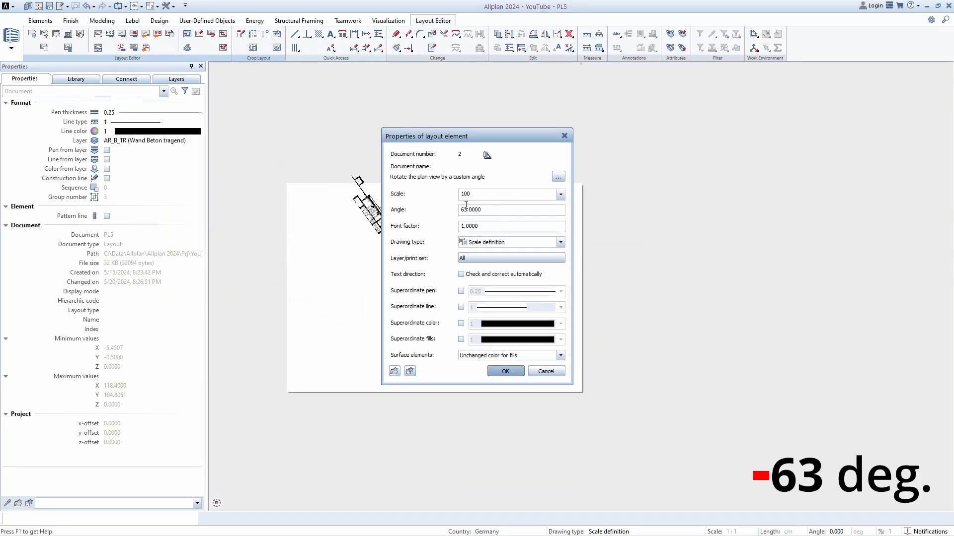
pyautogui.write('-63')
pyautogui.press('Return')
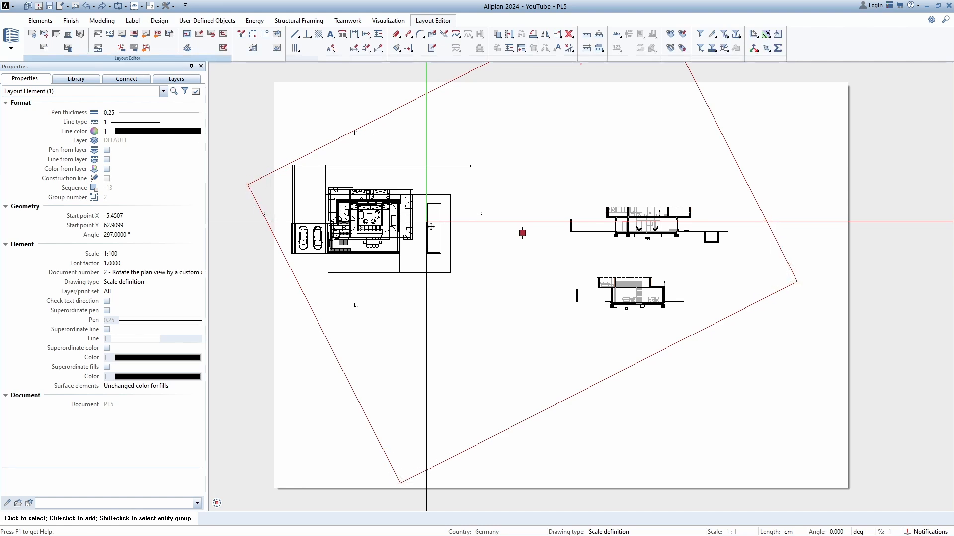
# Delete the placed layout element and start a layout window with drawing file 2, "Rotate the plan view by a custom angle"
pyautogui.press('Delete')
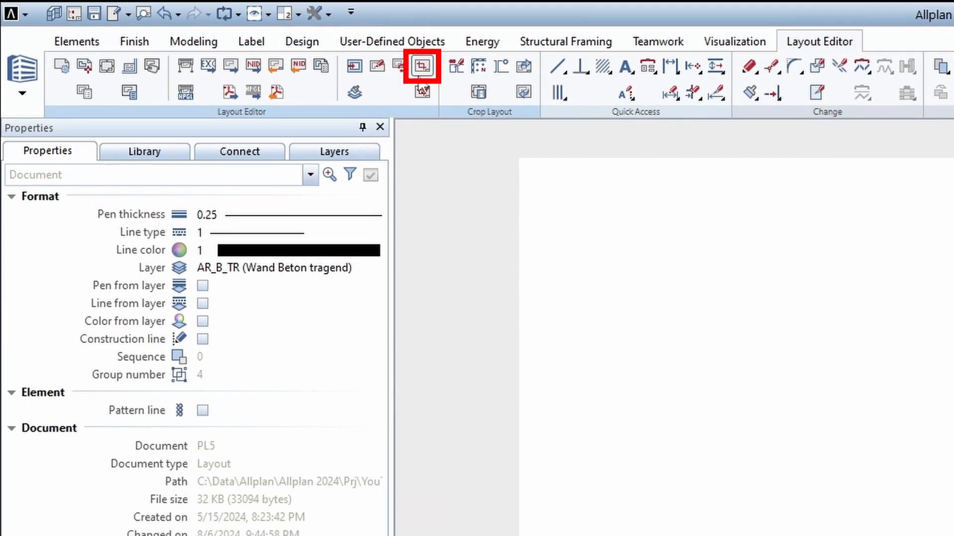
pyautogui.click(421, 72)
pyautogui.click(454, 181)
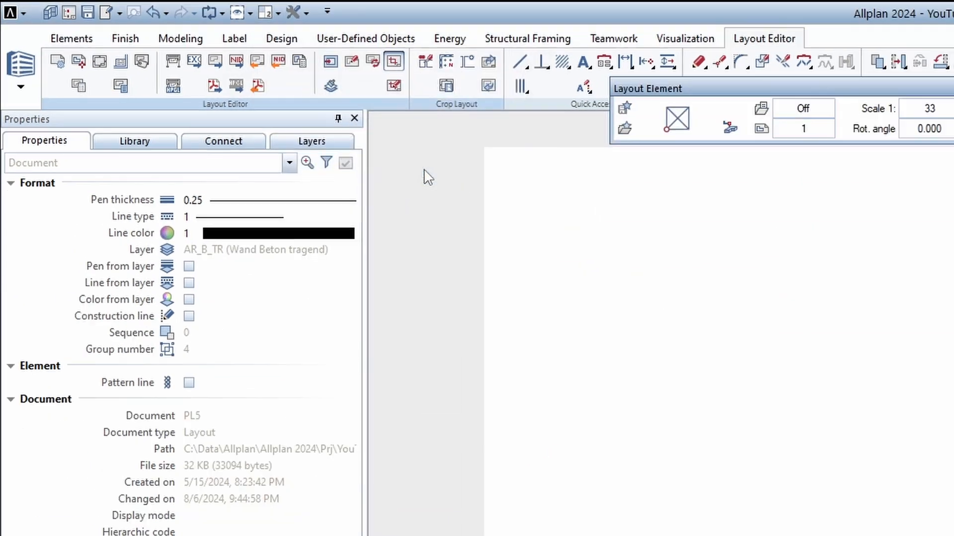
pyautogui.moveTo(408, 304); pyautogui.dragTo(392, 304, button='middle')
pyautogui.click(730, 127)
pyautogui.click(323, 223)
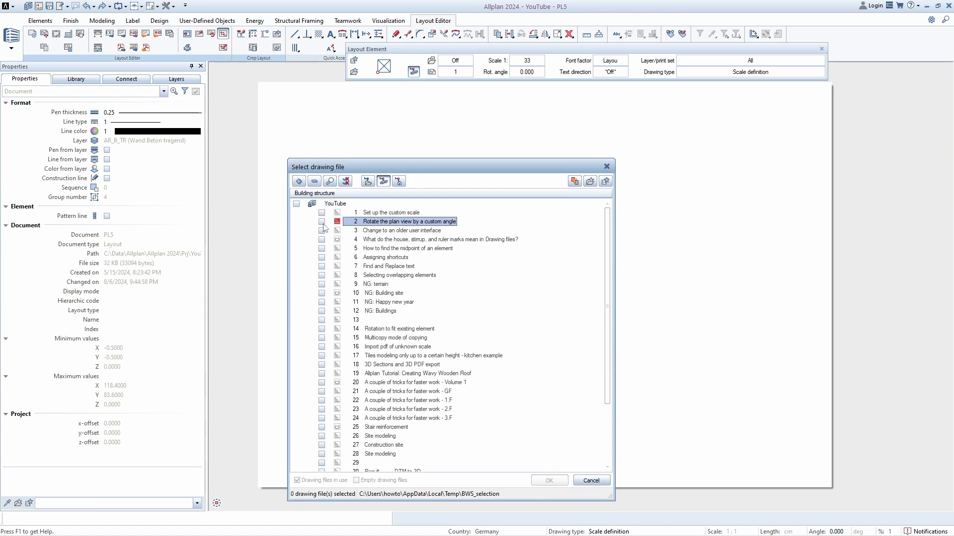
pyautogui.click(322, 222)
pyautogui.click(549, 481)
# Set the layout window content's rotation angle to 297 degrees and drop the drawing beside the page
pyautogui.click(538, 73)
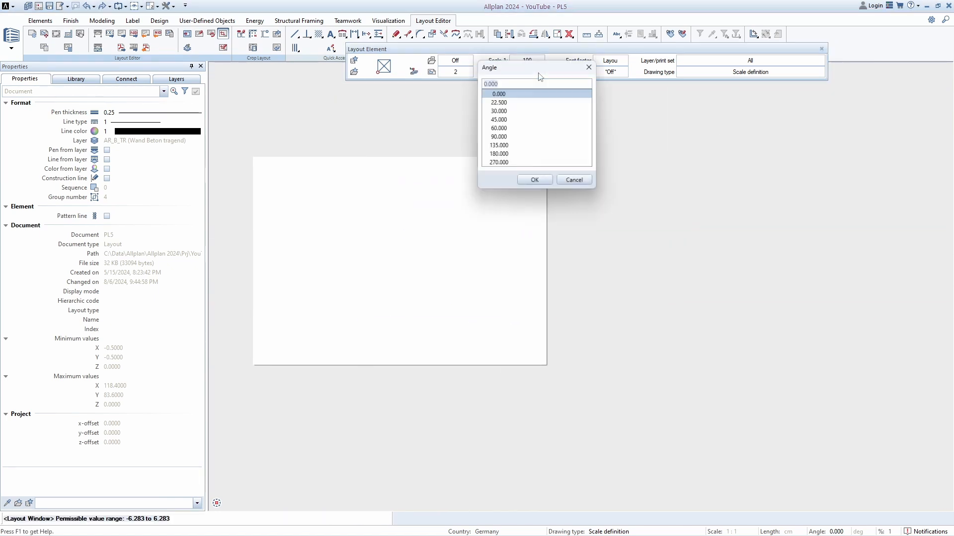
pyautogui.click(536, 183)
pyautogui.scroll(-1, 544, 254)
pyautogui.moveTo(546, 255)
pyautogui.mouseDown(button='middle')
pyautogui.moveTo(347, 227)
pyautogui.moveTo(415, 255)
pyautogui.mouseUp(button='middle')
pyautogui.click(476, 225)
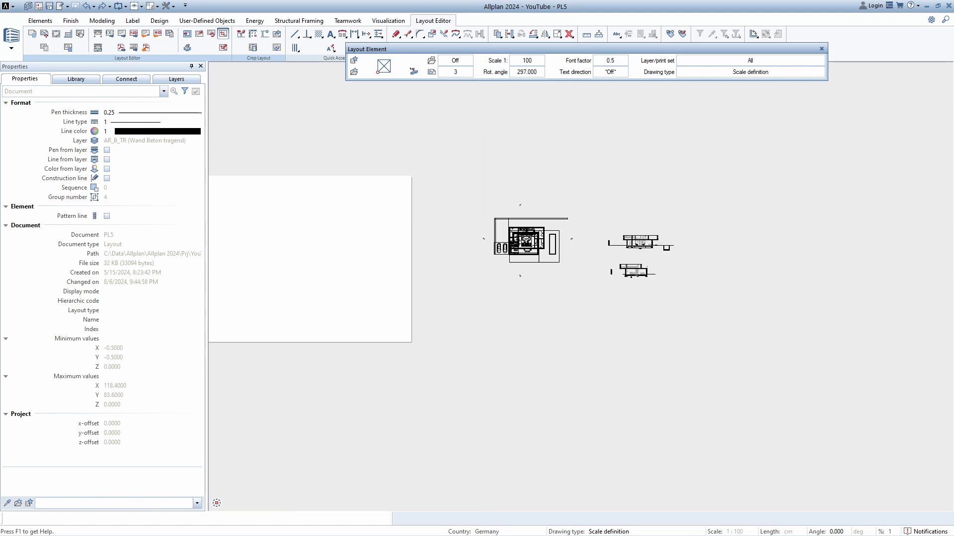
# Outline a rectangular layout window enclosing the floor plan and both sections, and finish the command
pyautogui.press('Escape')
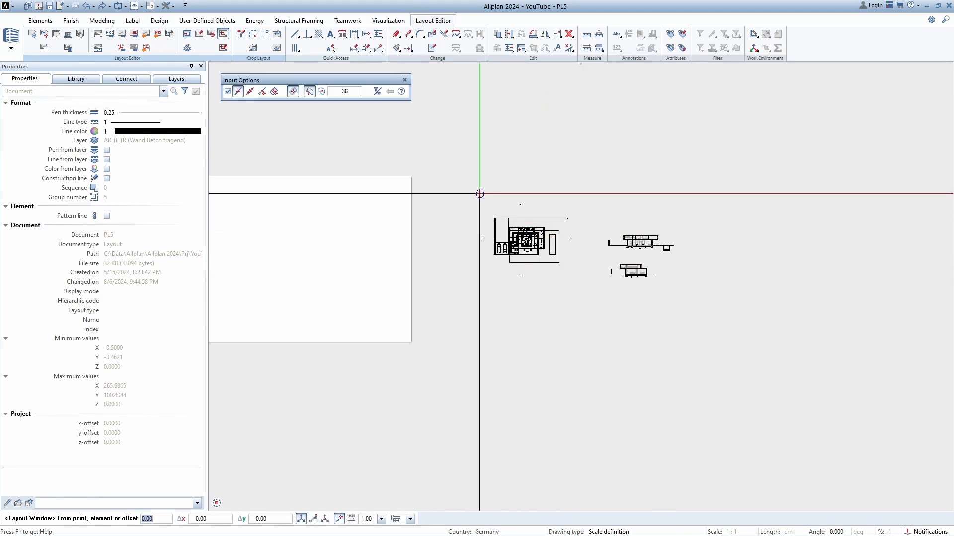
pyautogui.click(480, 192)
pyautogui.doubleClick(590, 272)
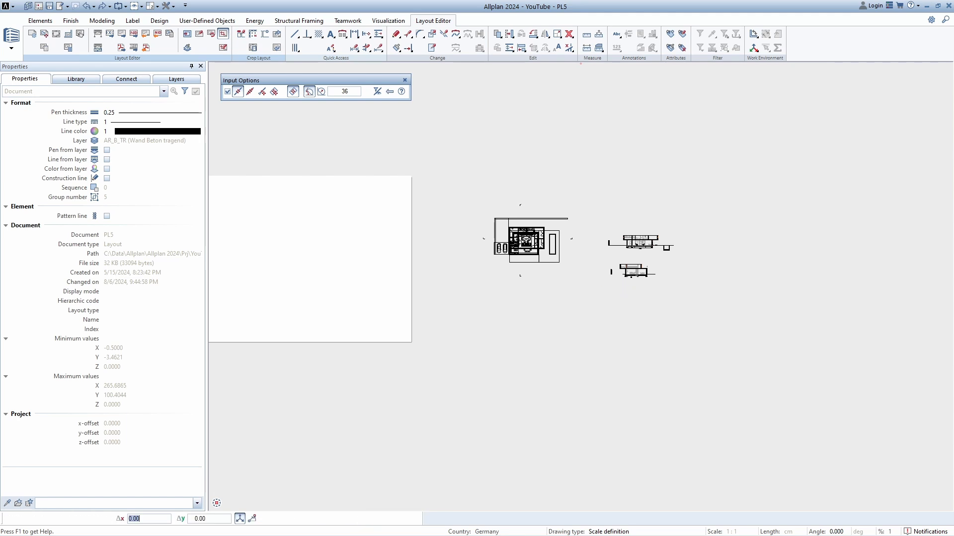
pyautogui.click(675, 320)
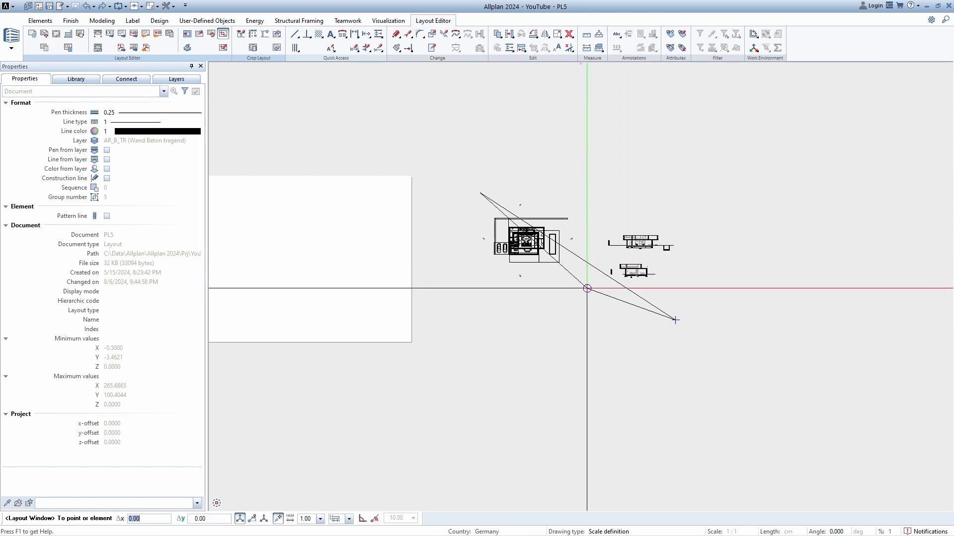
pyautogui.press('Escape')
pyautogui.press('Escape')
pyautogui.press('Escape')
pyautogui.press('Escape')
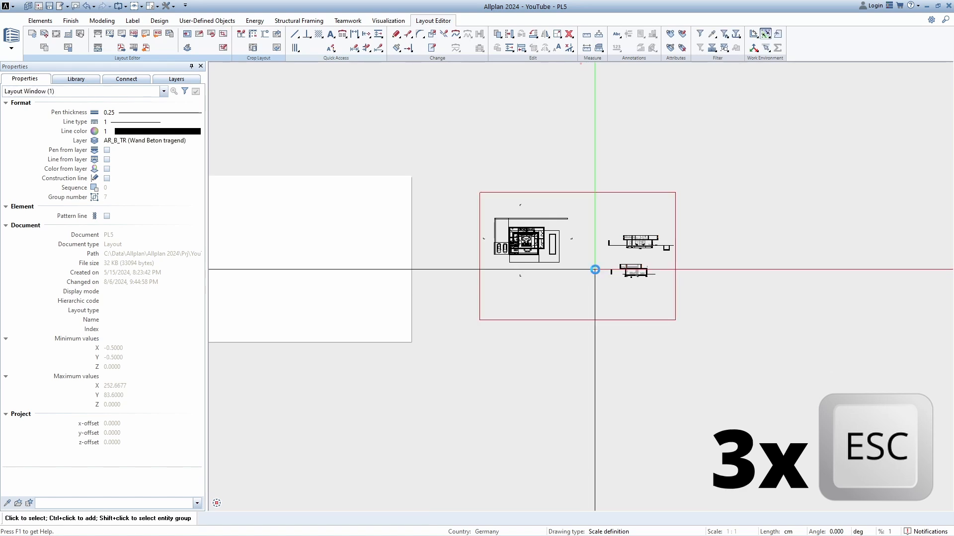
# Move the layout window about 146 cm horizontally so that it lies on the layout page
pyautogui.click(577, 257)
pyautogui.scroll(-1, 576, 258)
pyautogui.moveTo(484, 256); pyautogui.dragTo(630, 240, button='middle')
pyautogui.scroll(2, 463, 251)
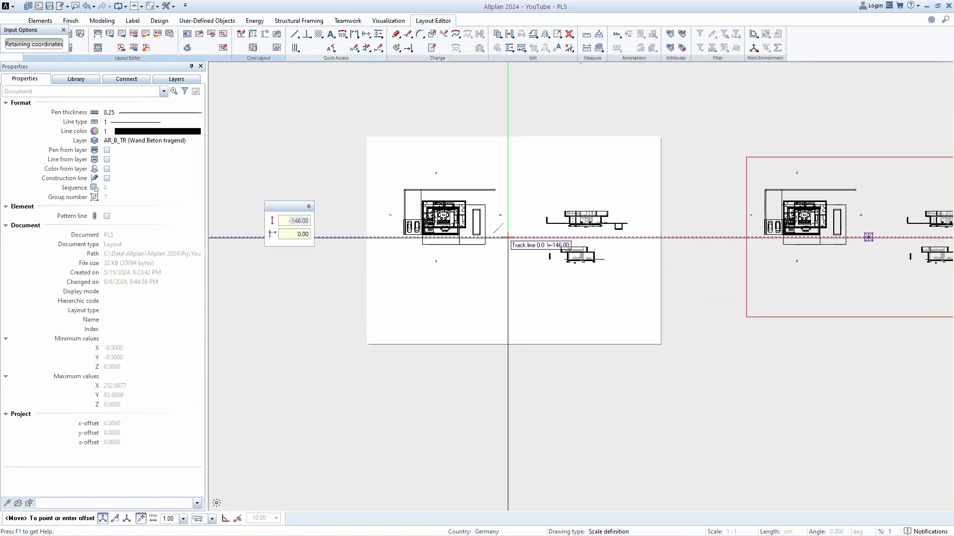
pyautogui.click(507, 236)
pyautogui.press('Escape')
# Crop the layout window by moving its upper, left and lower edges until it encloses only the upper section
pyautogui.scroll(2, 606, 212)
pyautogui.click(607, 200)
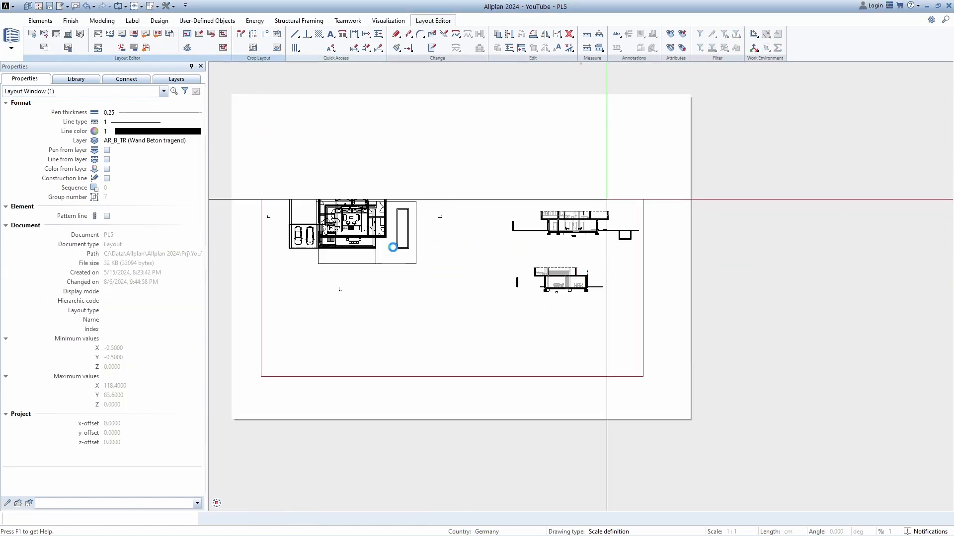
pyautogui.click(261, 285)
pyautogui.click(504, 278)
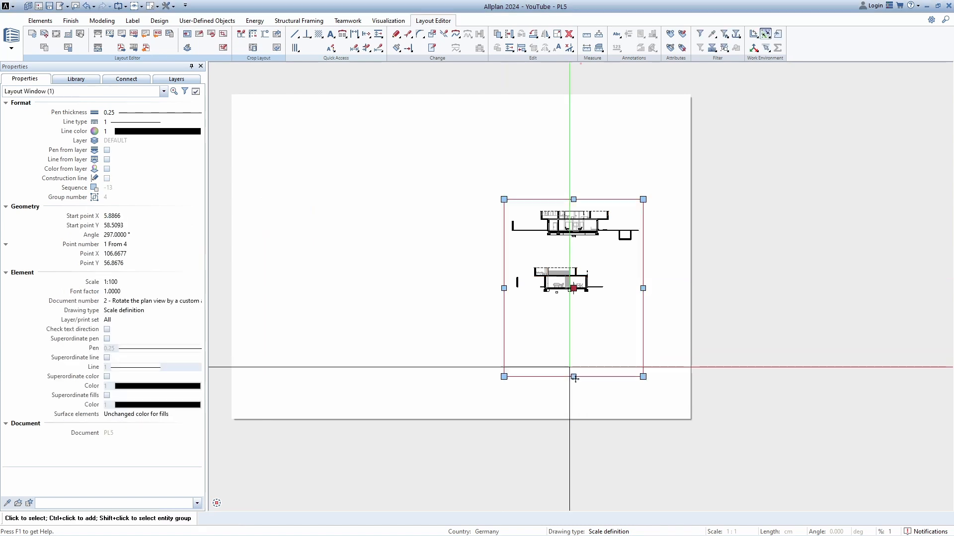
pyautogui.click(573, 377)
pyautogui.click(574, 247)
pyautogui.scroll(3, 596, 264)
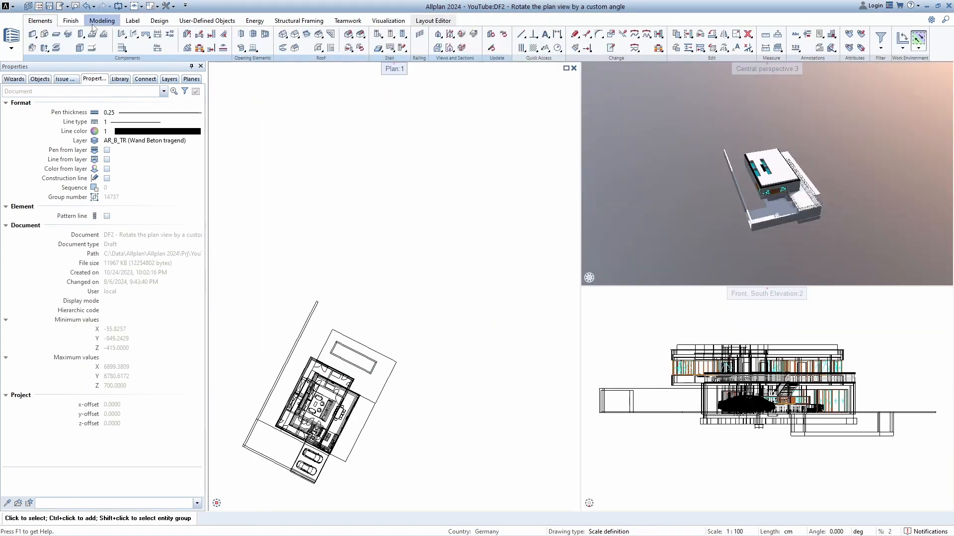
# Open the settings of the YouTube project and set the project angle for the rotated plan view to -63 degrees
pyautogui.click(27, 6)
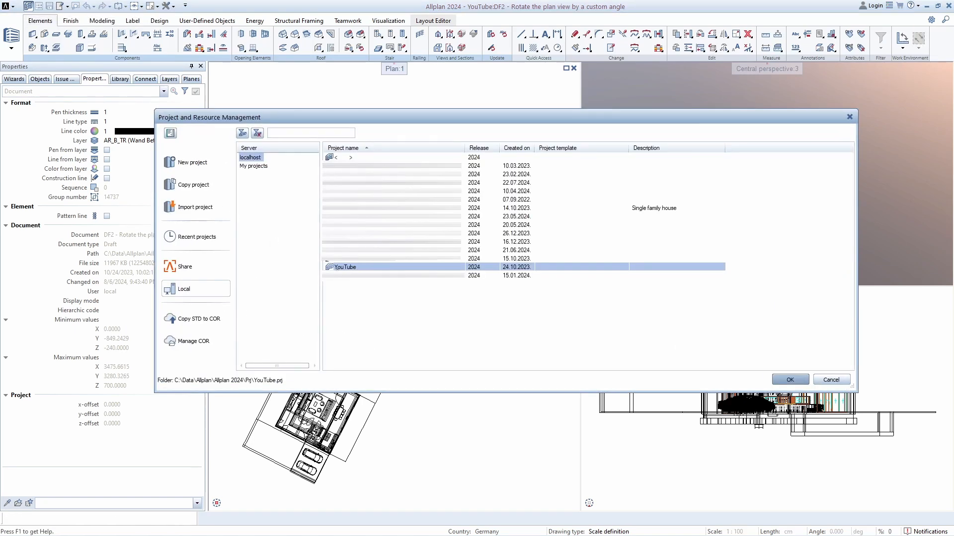
pyautogui.rightClick(332, 267)
pyautogui.click(395, 421)
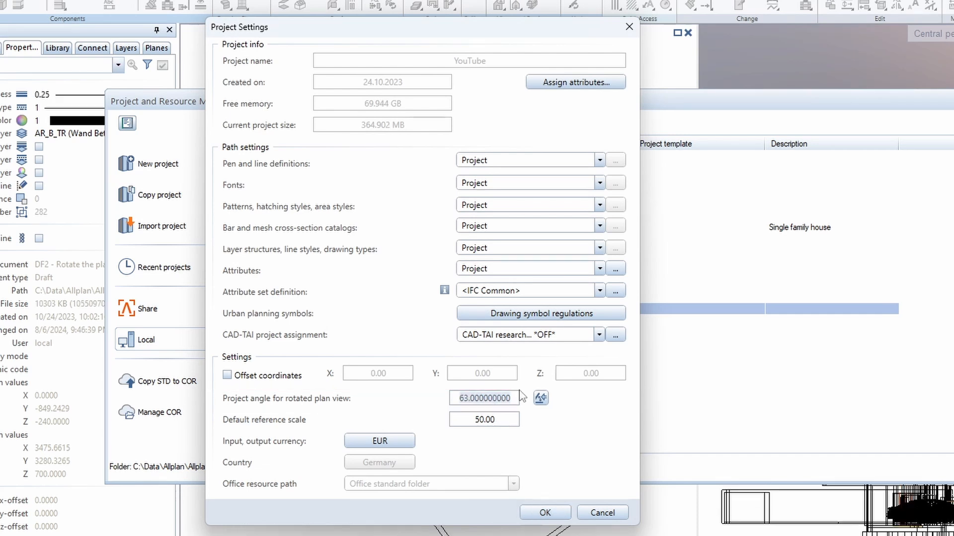
pyautogui.write('-63')
pyautogui.press('Return')
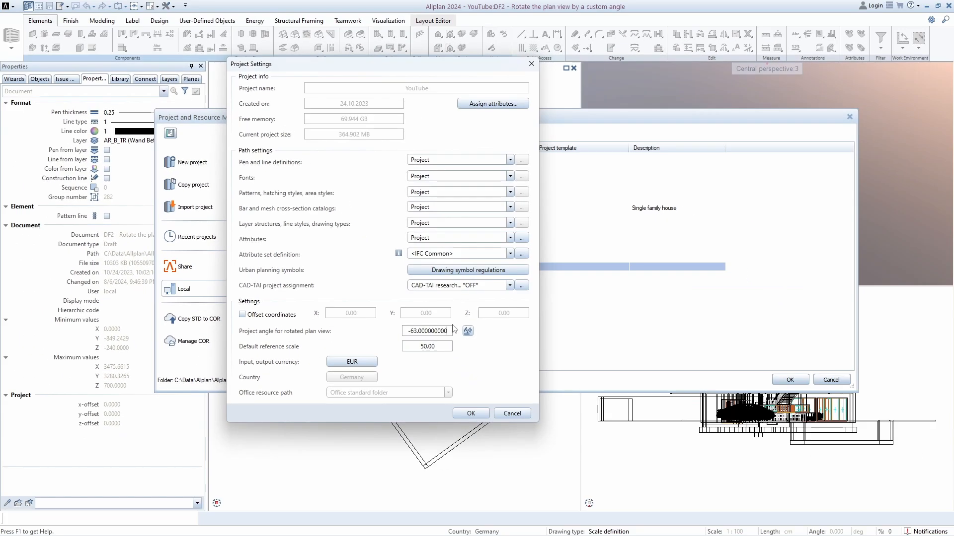
# Apply the project settings and close the project and resource management
pyautogui.click(471, 415)
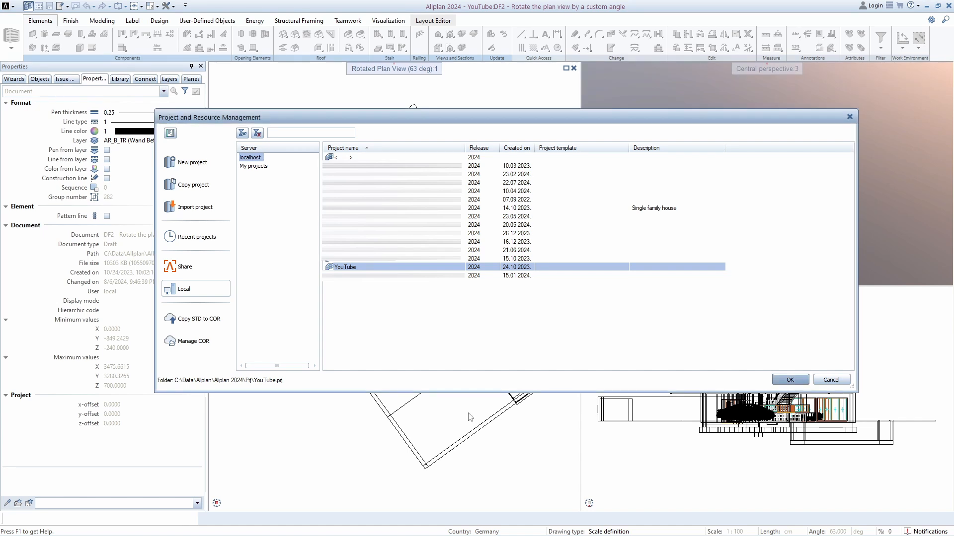
pyautogui.click(789, 380)
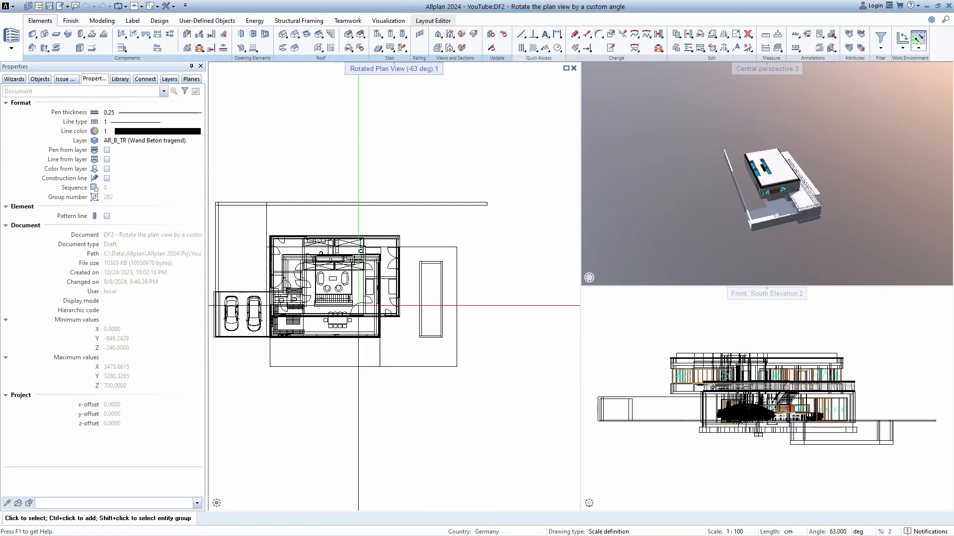
# Create a horizontal clipping path with section identifier 1 across the house in the rotated plan view, looking towards the upper boundary wall
pyautogui.click(450, 48)
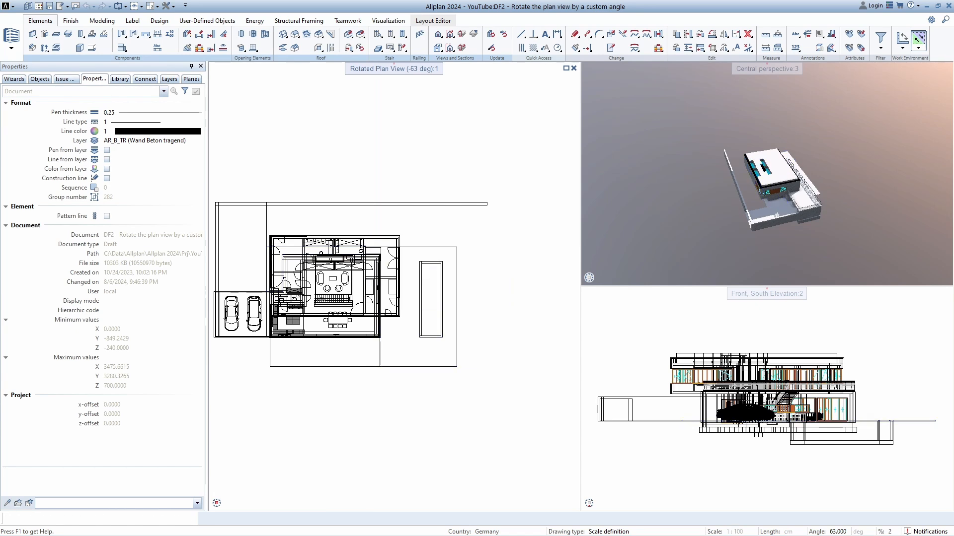
pyautogui.scroll(-2, 324, 276)
pyautogui.moveTo(324, 276); pyautogui.dragTo(413, 246, button='middle')
pyautogui.click(329, 245)
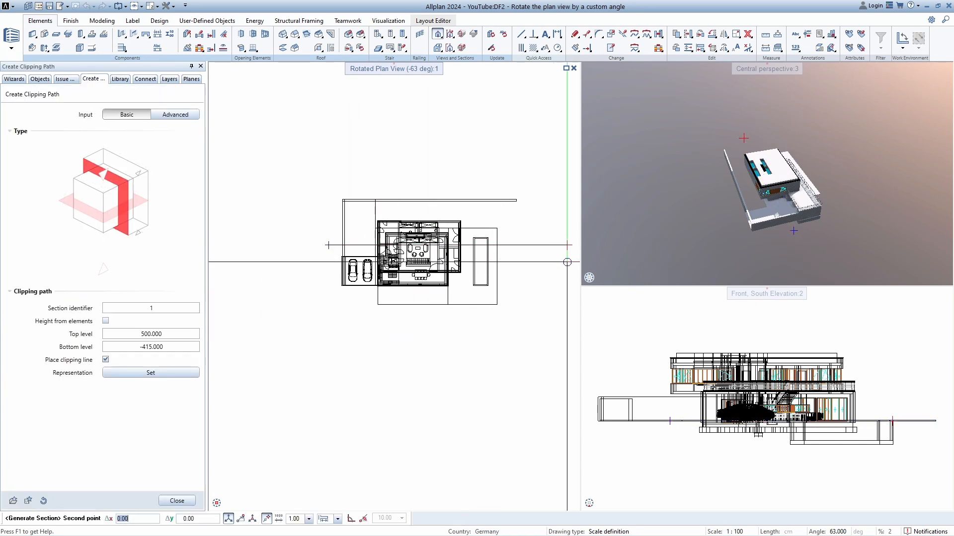
pyautogui.click(546, 242)
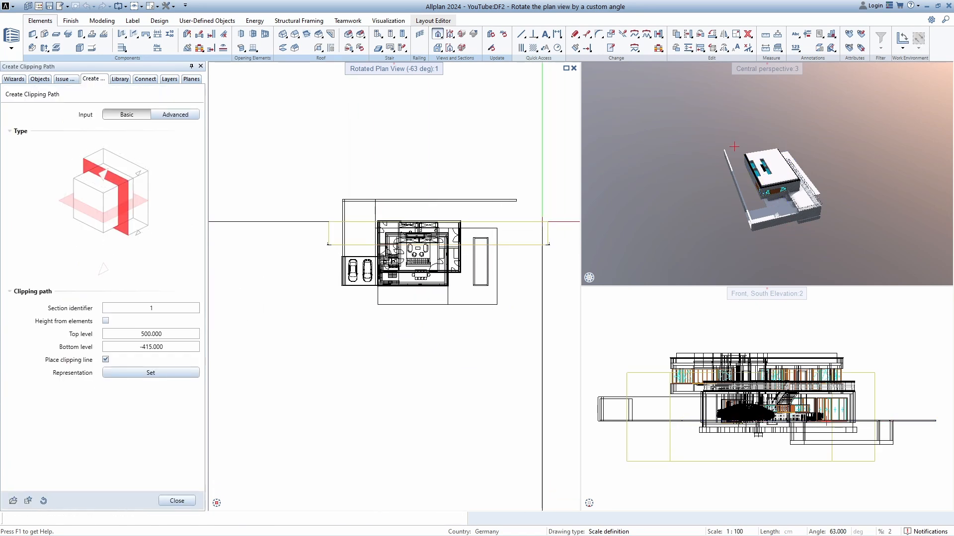
pyautogui.scroll(-1, 393, 342)
pyautogui.moveTo(394, 342); pyautogui.dragTo(282, 292, button='middle')
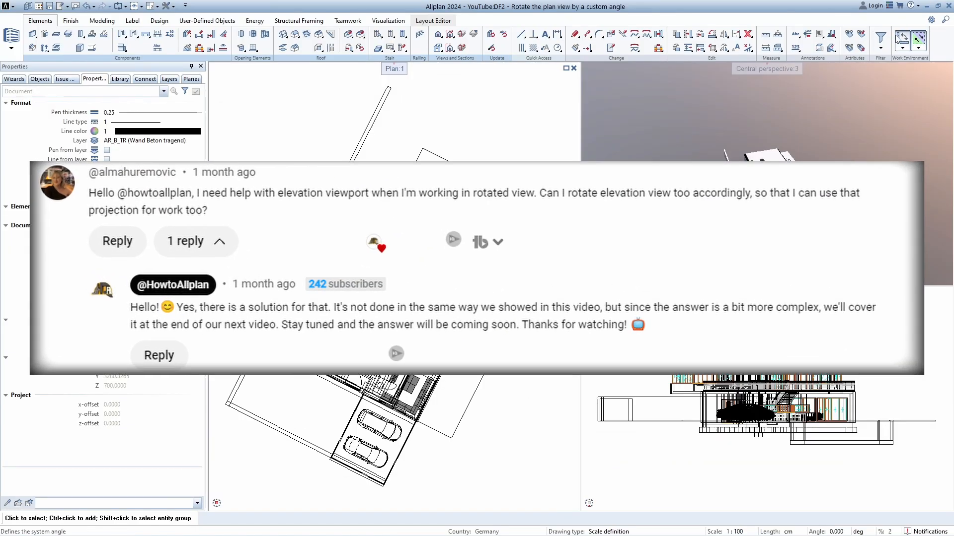
# Rotate the plan view by defining a direction line with two points along the long boundary wall
pyautogui.click(902, 47)
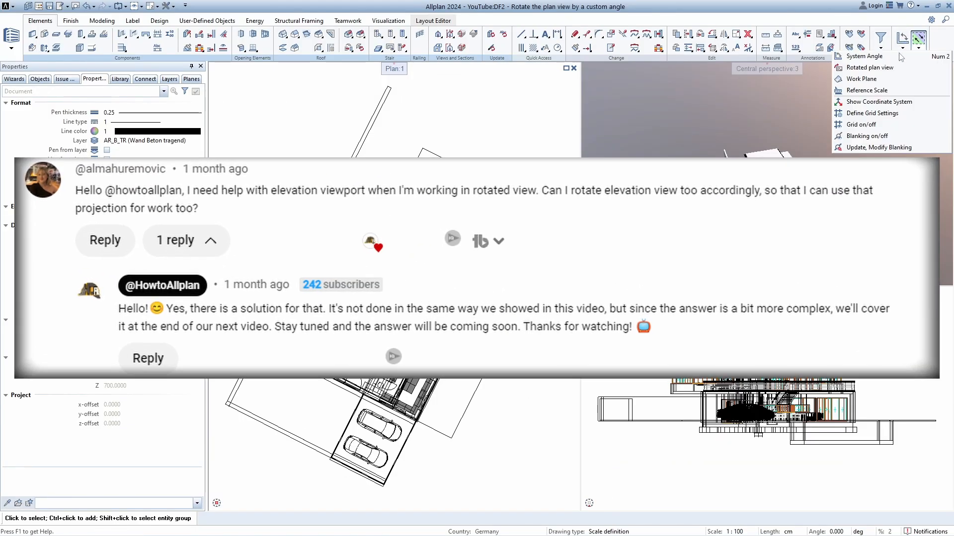
pyautogui.click(900, 67)
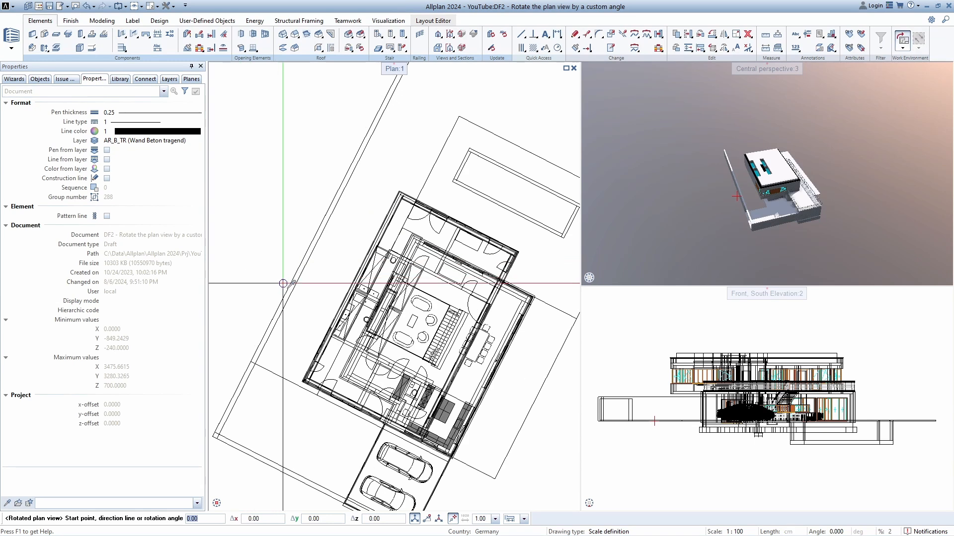
pyautogui.click(306, 266)
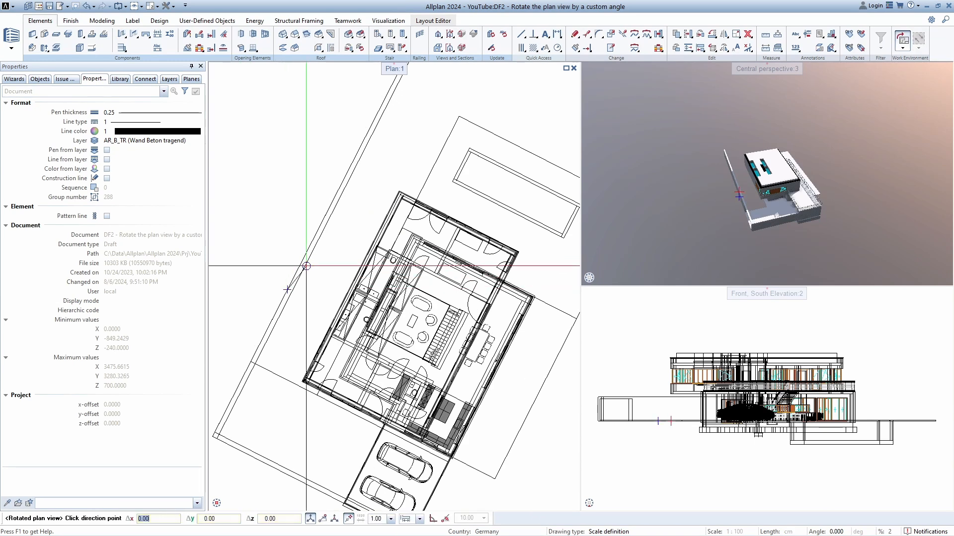
pyautogui.click(325, 212)
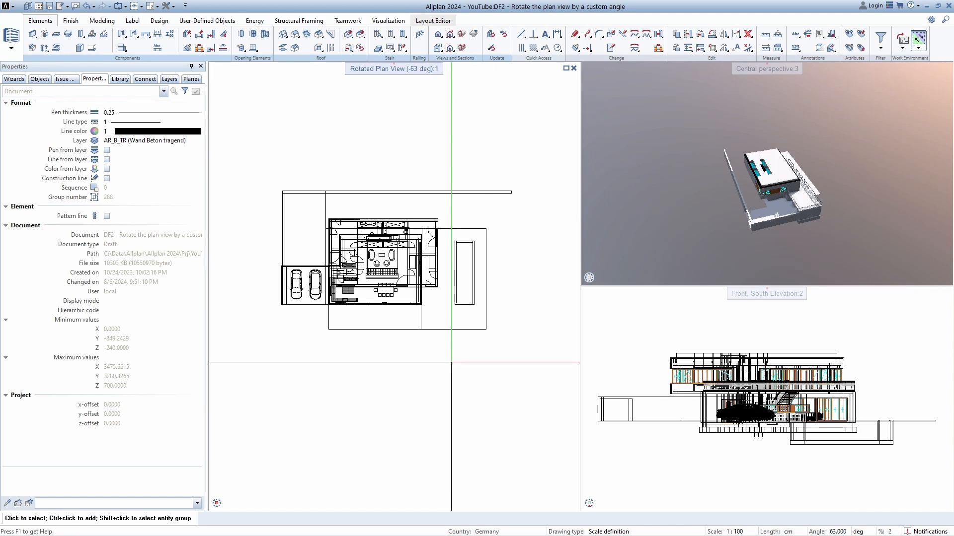
# Switch the Front, South Elevation viewport to the Left, West Elevation
pyautogui.scroll(-3, 720, 391)
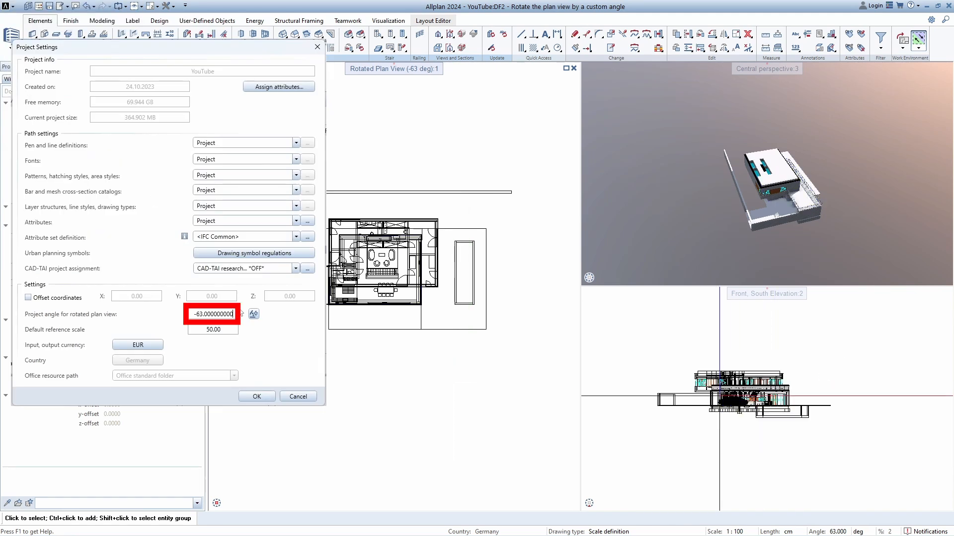
pyautogui.scroll(6, 726, 405)
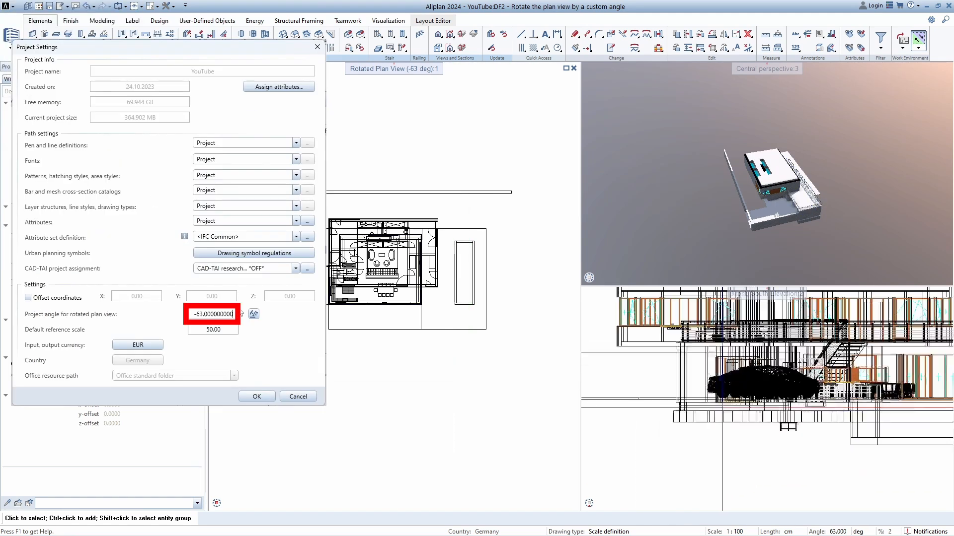
pyautogui.scroll(3, 776, 203)
pyautogui.moveTo(776, 203); pyautogui.dragTo(720, 142, button='middle')
pyautogui.scroll(-1, 751, 182)
pyautogui.scroll(2, 823, 406)
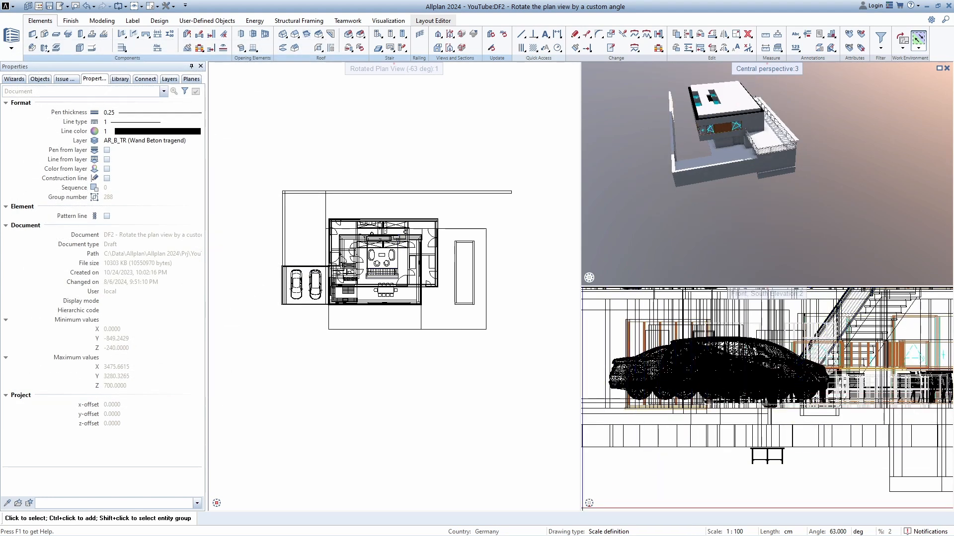
pyautogui.moveTo(590, 504)
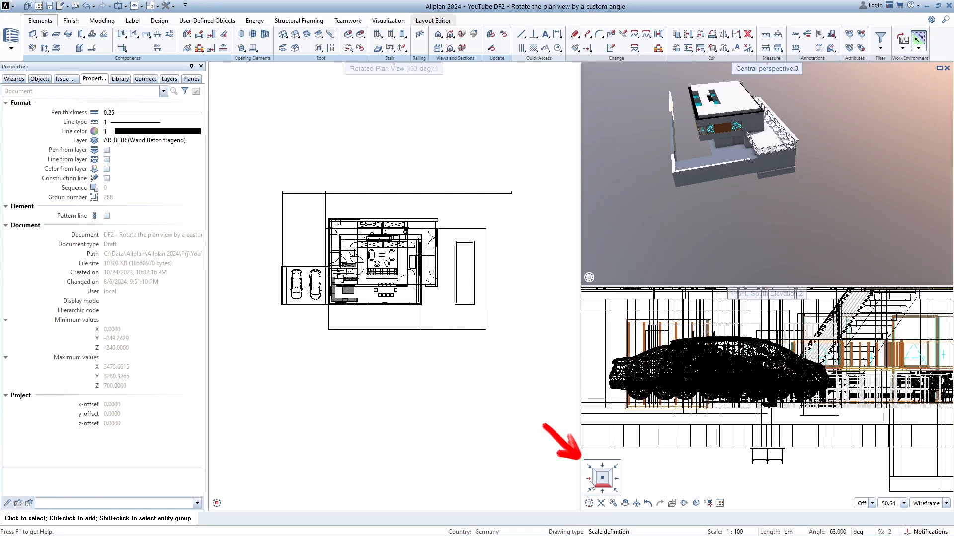
pyautogui.click(591, 483)
pyautogui.scroll(3, 898, 400)
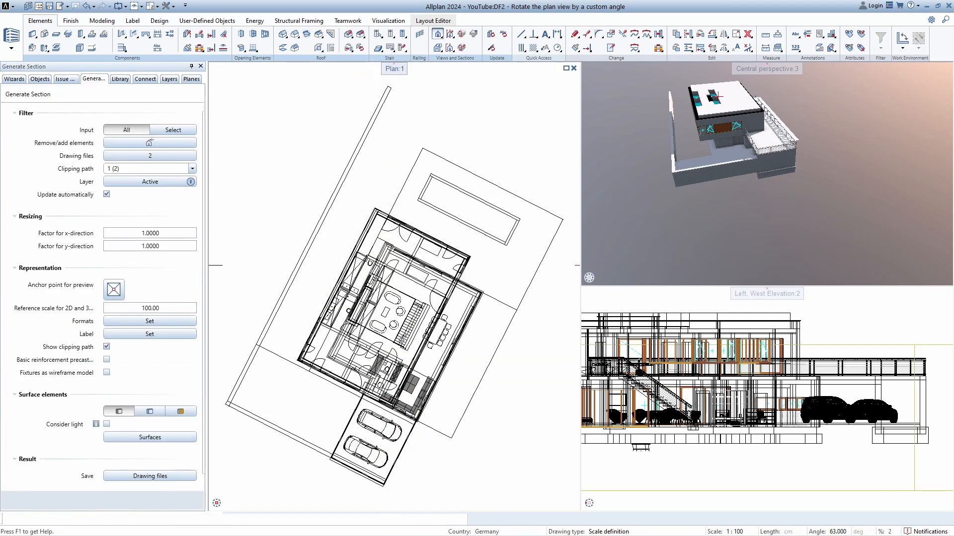
# Rotate the first generated section by 63 degrees and place it below the floor plan
pyautogui.write('63')
pyautogui.press('Return')
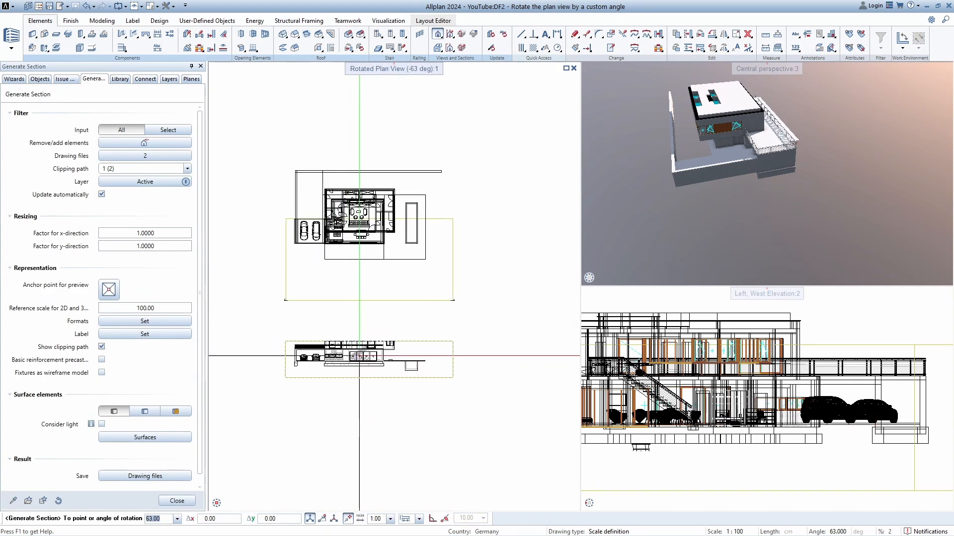
pyautogui.click(359, 358)
# Create a second, vertical clipping path left of the house, with its viewing direction towards the building
pyautogui.scroll(2, 279, 409)
pyautogui.moveTo(345, 275); pyautogui.dragTo(382, 383, button='middle')
pyautogui.click(317, 104)
pyautogui.click(363, 380)
pyautogui.click(398, 306)
pyautogui.scroll(1, 280, 279)
pyautogui.moveTo(280, 280); pyautogui.dragTo(342, 273, button='middle')
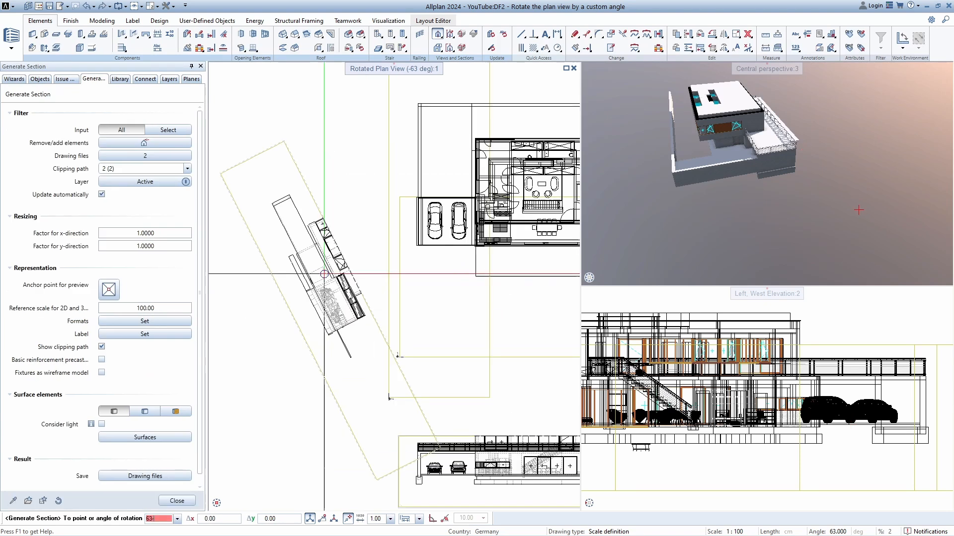
# Rotate the second section by 63-90 degrees, place it left of the floor plan, and finish the section command
pyautogui.write('63-90')
pyautogui.press('Return')
pyautogui.scroll(3, 427, 190)
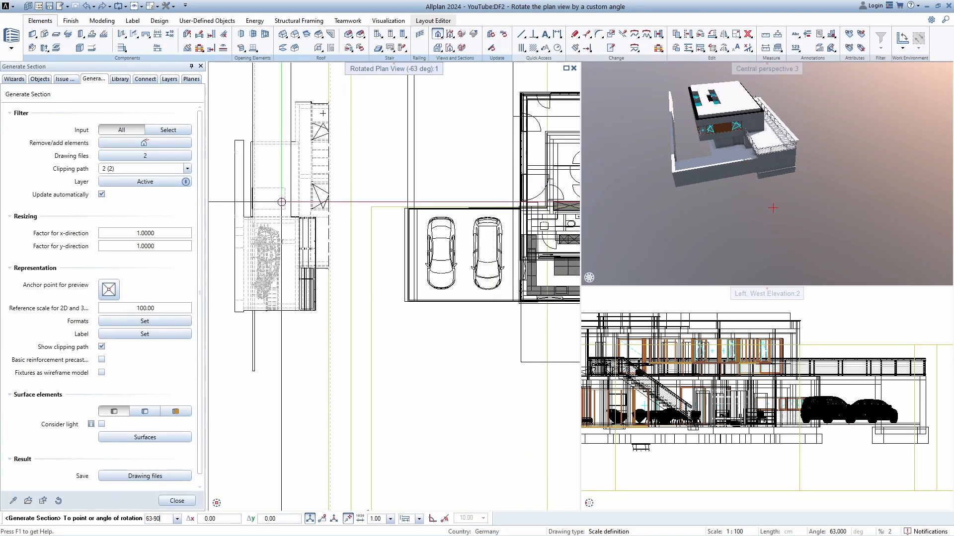
pyautogui.click(266, 201)
pyautogui.press('Escape')
pyautogui.scroll(-3, 353, 299)
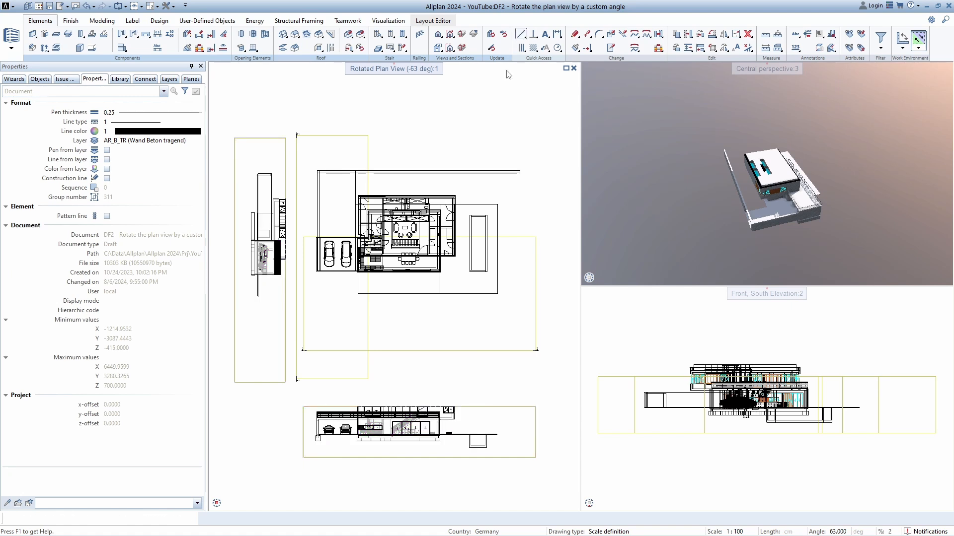
# Draw a vertical line below the lower section and a horizontal line left of the side section
pyautogui.scroll(-3, 411, 351)
pyautogui.moveTo(410, 351); pyautogui.dragTo(407, 299, button='middle')
pyautogui.click(410, 414)
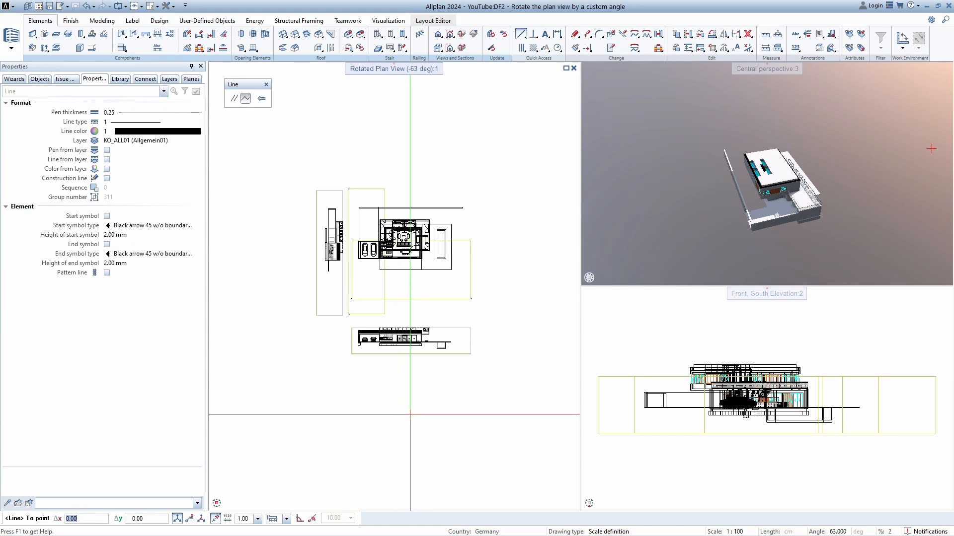
pyautogui.click(408, 374)
pyautogui.click(288, 258)
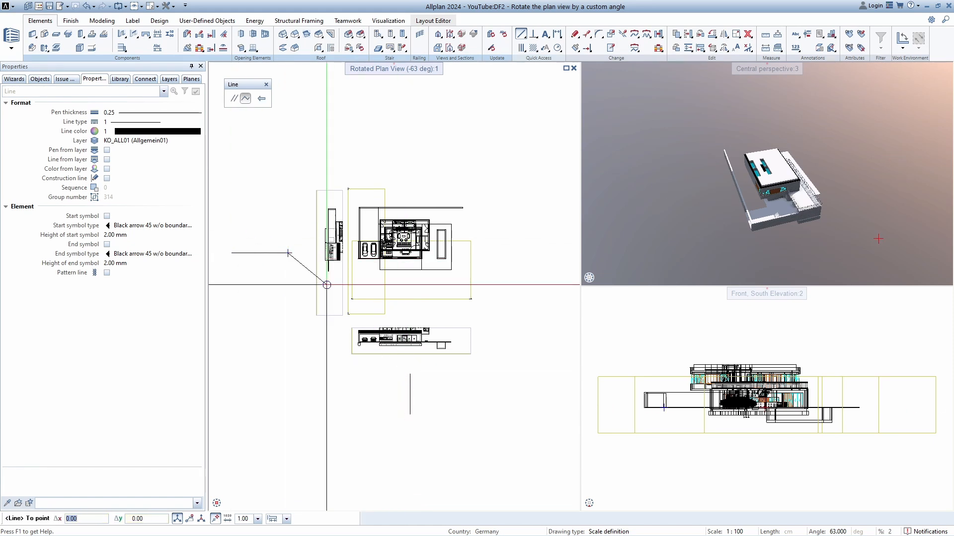
pyautogui.press('Escape')
pyautogui.press('Escape')
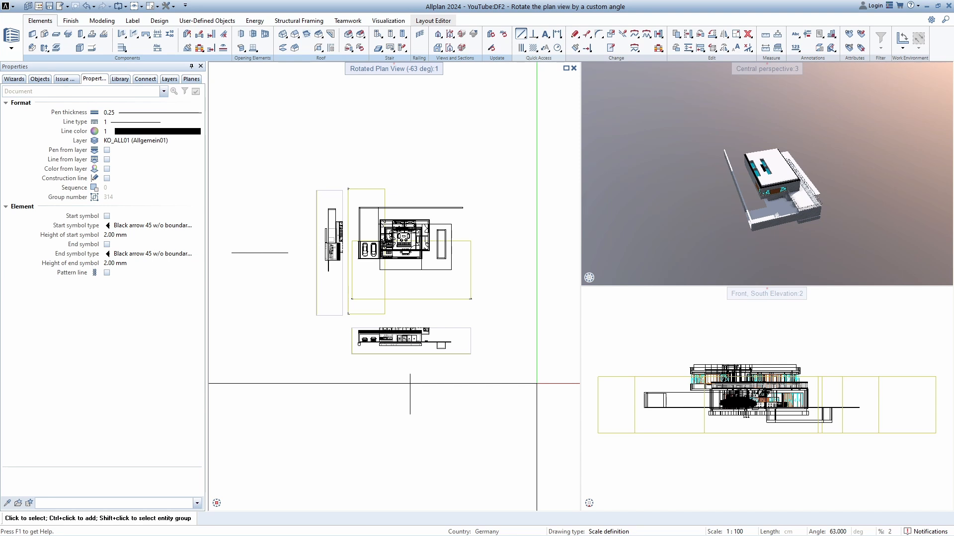
# Set the elevation viewport's eye point to the lower end of the vertical line and its target point to the upper end
pyautogui.scroll(2, 760, 398)
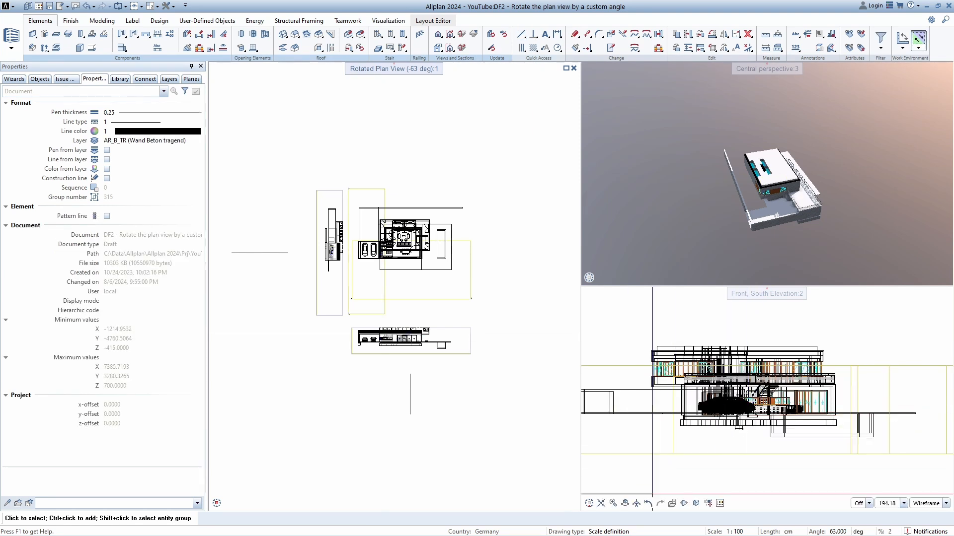
pyautogui.click(687, 503)
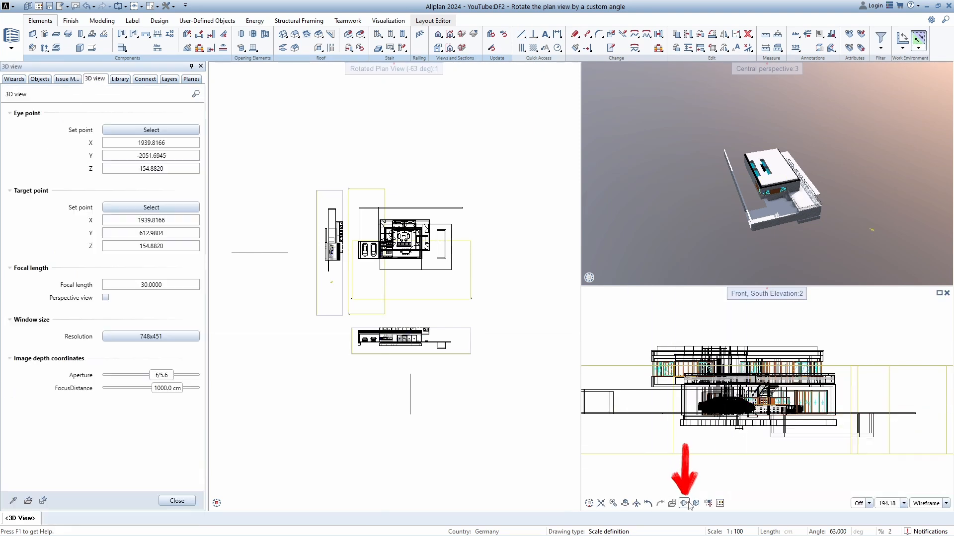
pyautogui.click(169, 130)
pyautogui.scroll(2, 415, 414)
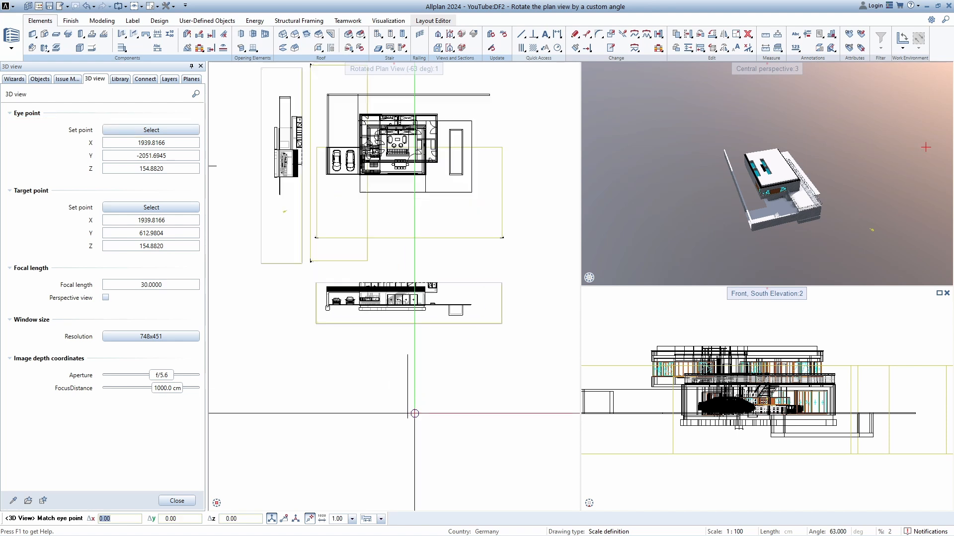
pyautogui.scroll(2, 415, 413)
pyautogui.click(404, 422)
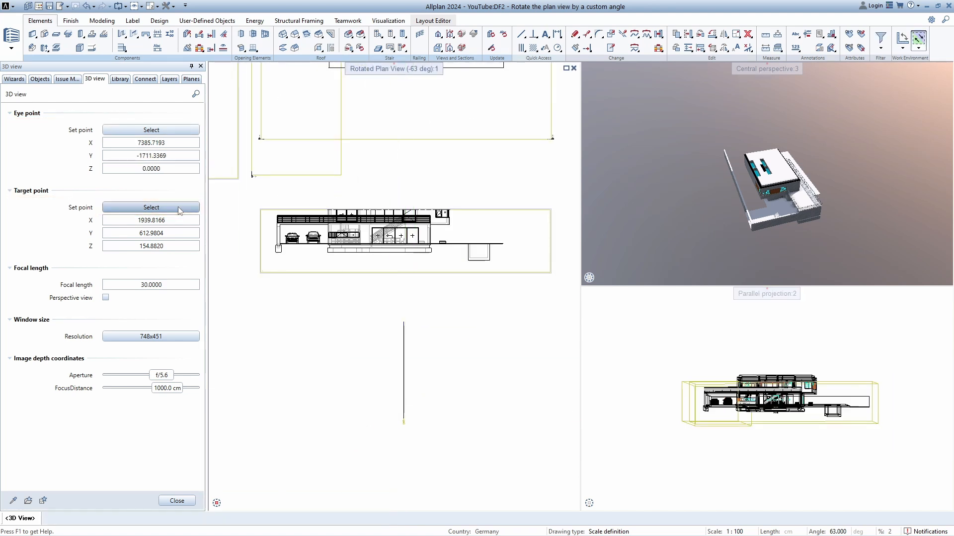
pyautogui.click(151, 208)
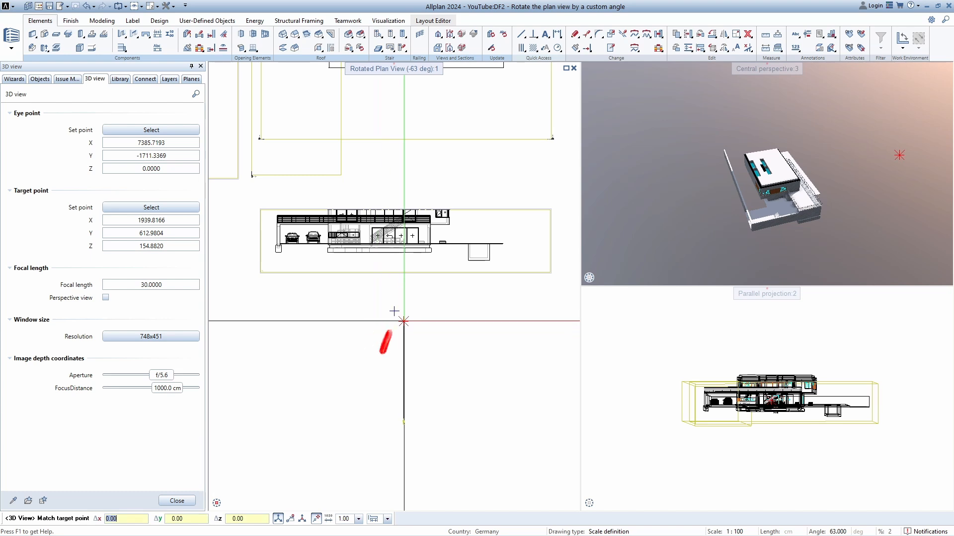
pyautogui.click(403, 322)
# Centre the building in the new parallel projection and save the view as S
pyautogui.scroll(-3, 740, 349)
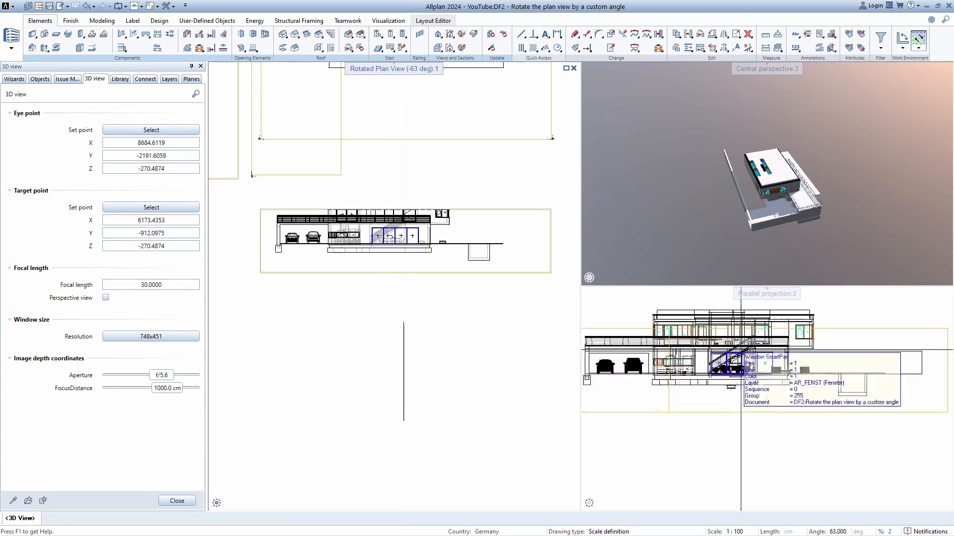
pyautogui.moveTo(750, 352); pyautogui.dragTo(778, 397, button='middle')
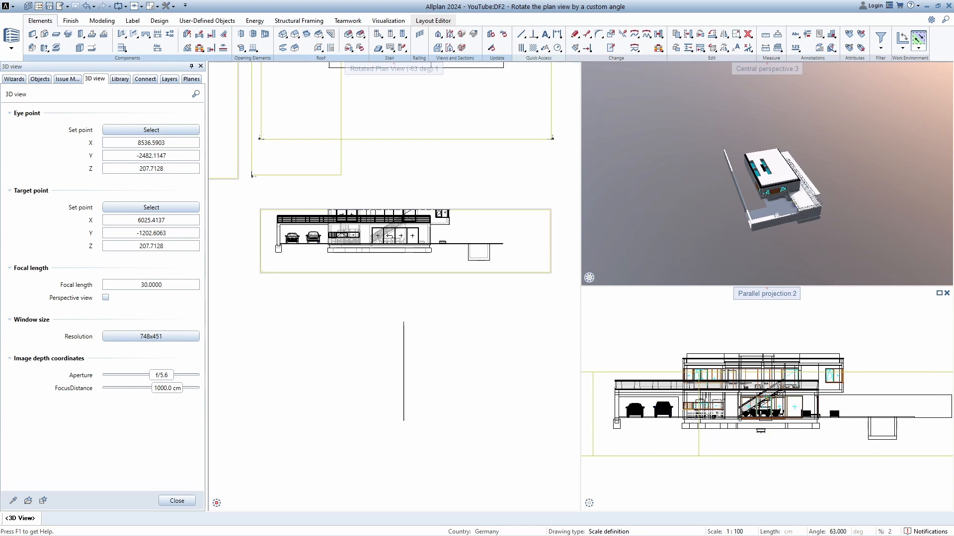
pyautogui.click(672, 504)
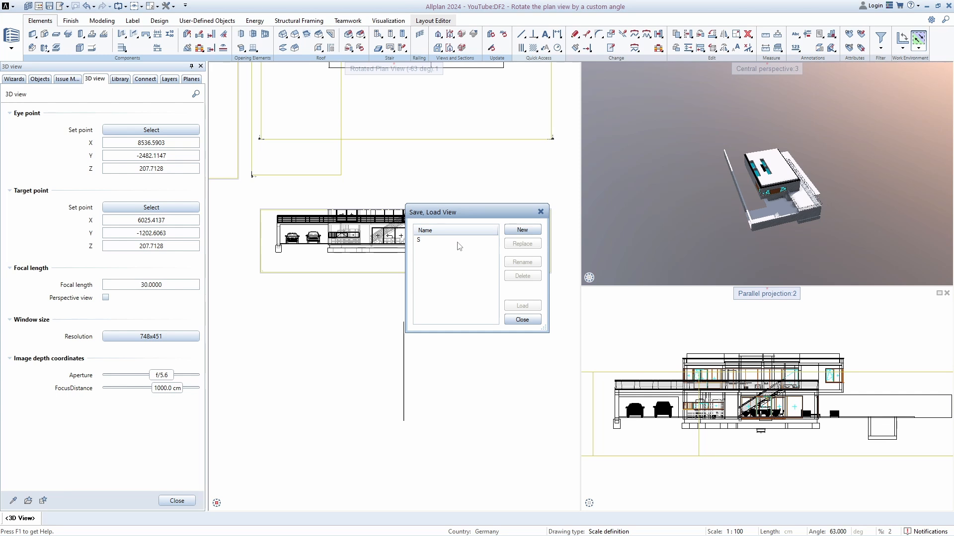
pyautogui.click(522, 320)
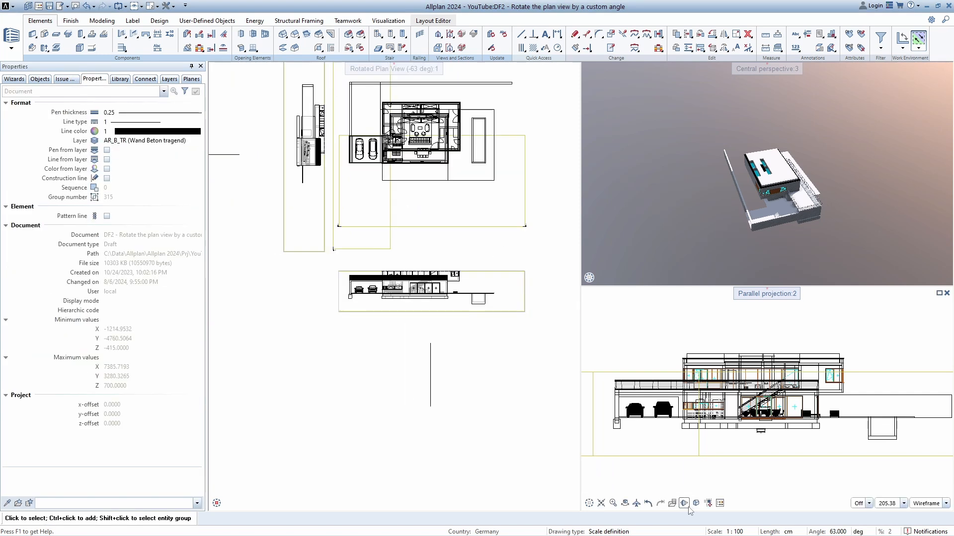
# Set the projection's eye point to the left end of the horizontal line and its target point to the right end
pyautogui.click(688, 506)
pyautogui.click(163, 132)
pyautogui.moveTo(288, 179); pyautogui.dragTo(442, 273, button='middle')
pyautogui.click(304, 248)
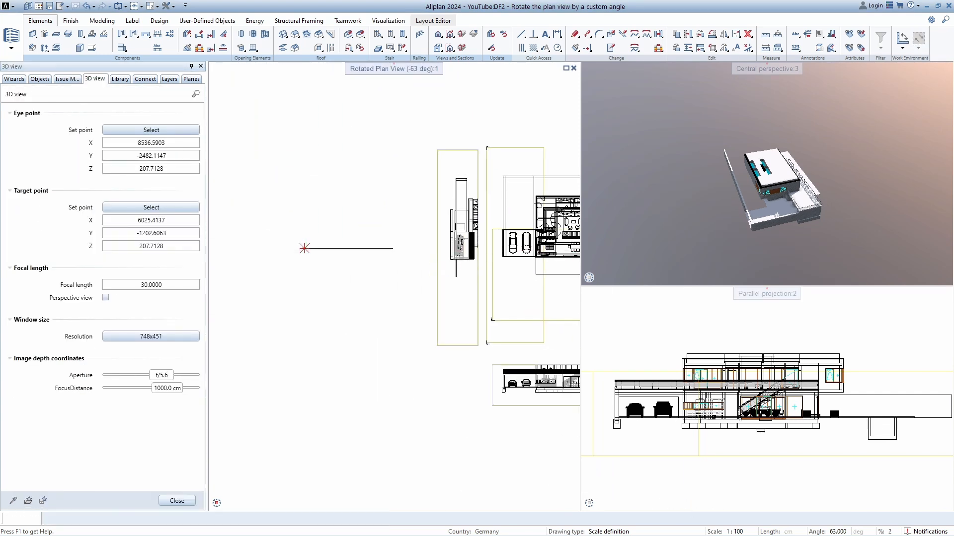
pyautogui.click(151, 207)
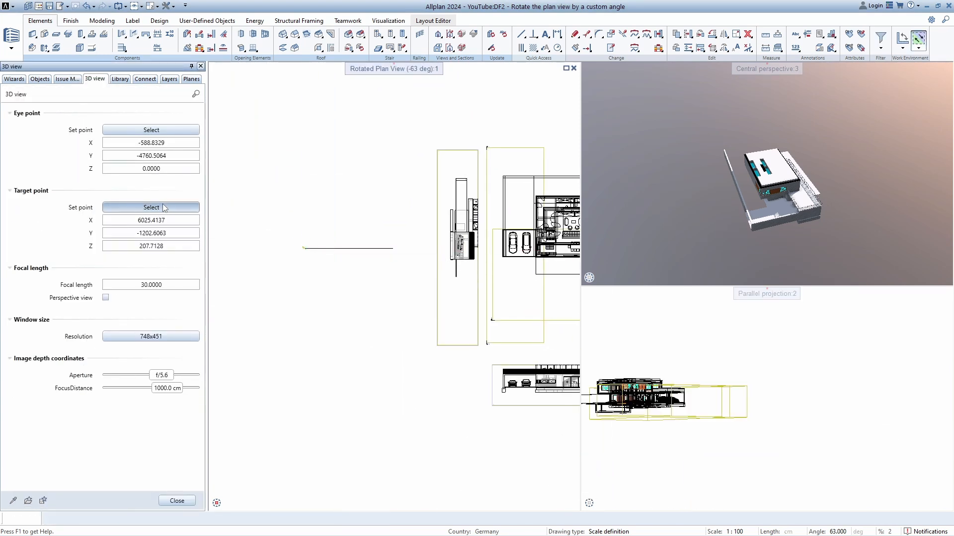
pyautogui.click(765, 399)
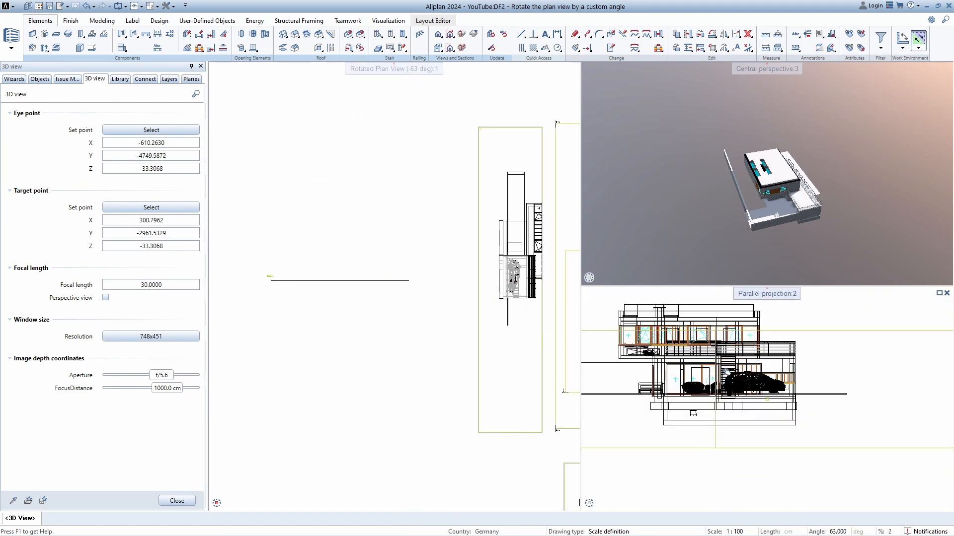
# Centre the building in the parallel projection of the side elevation and save the view as W
pyautogui.moveTo(726, 372); pyautogui.dragTo(791, 396, button='middle')
pyautogui.click(673, 506)
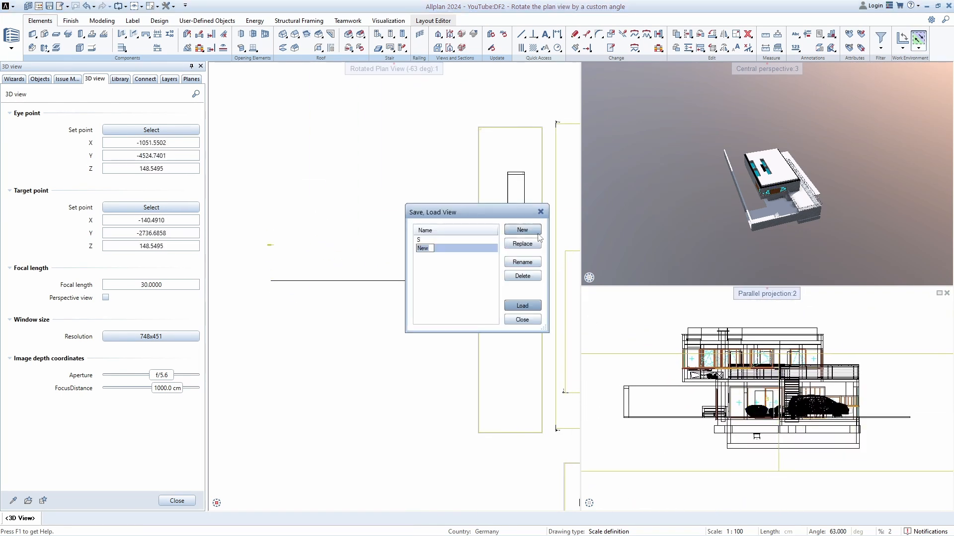
pyautogui.click(518, 311)
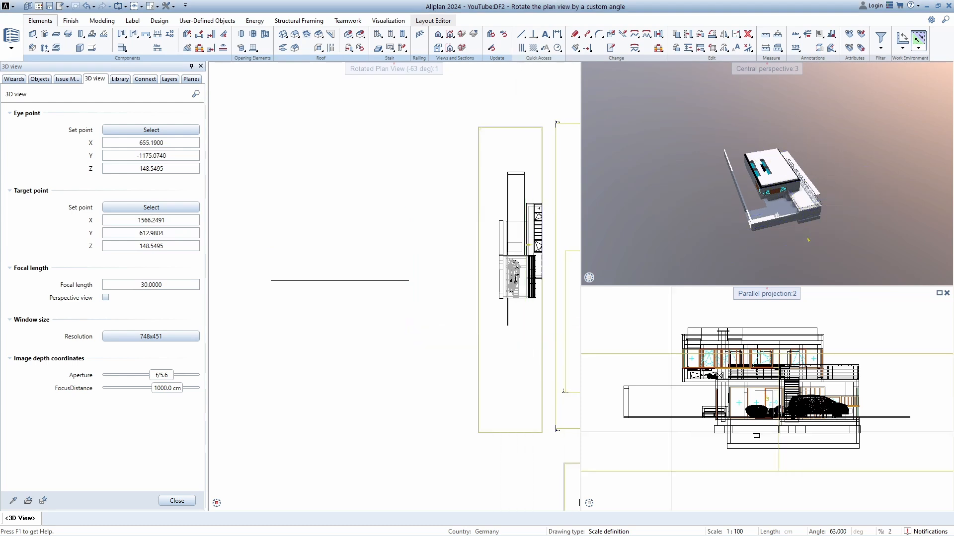
# Maximize the parallel projection viewport and look at the standard front south and rear north elevations
pyautogui.click(938, 294)
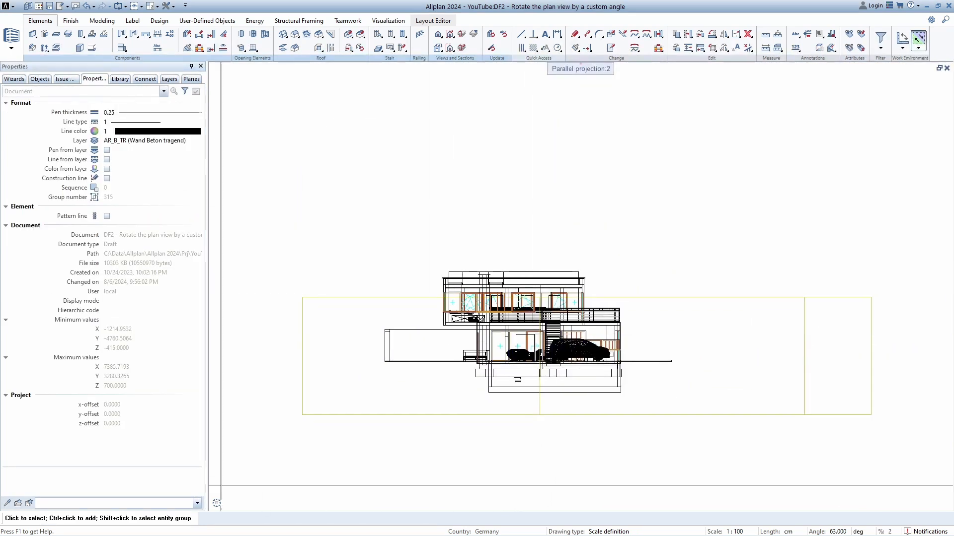
pyautogui.click(229, 489)
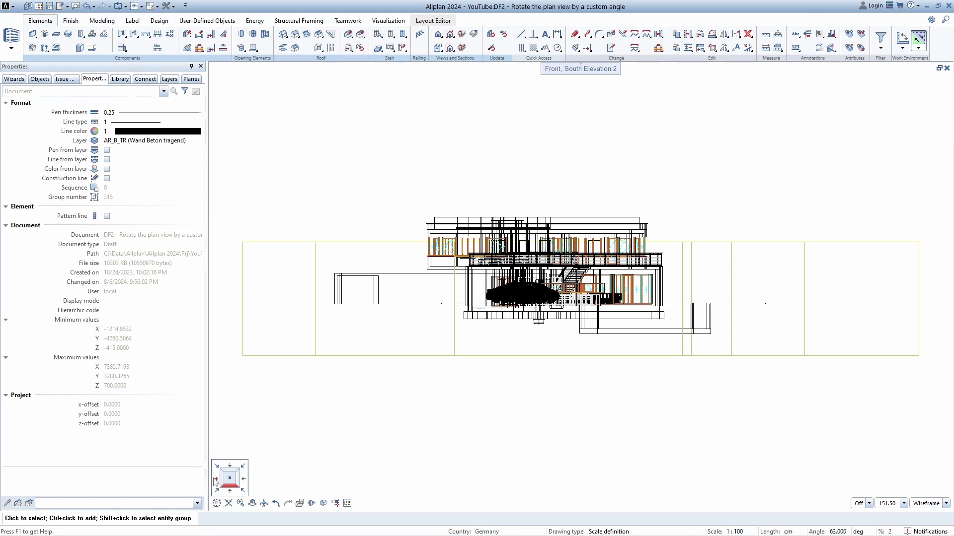
pyautogui.click(215, 481)
pyautogui.click(215, 481)
# Load a saved custom elevation view in place of the standard north elevation
pyautogui.click(301, 505)
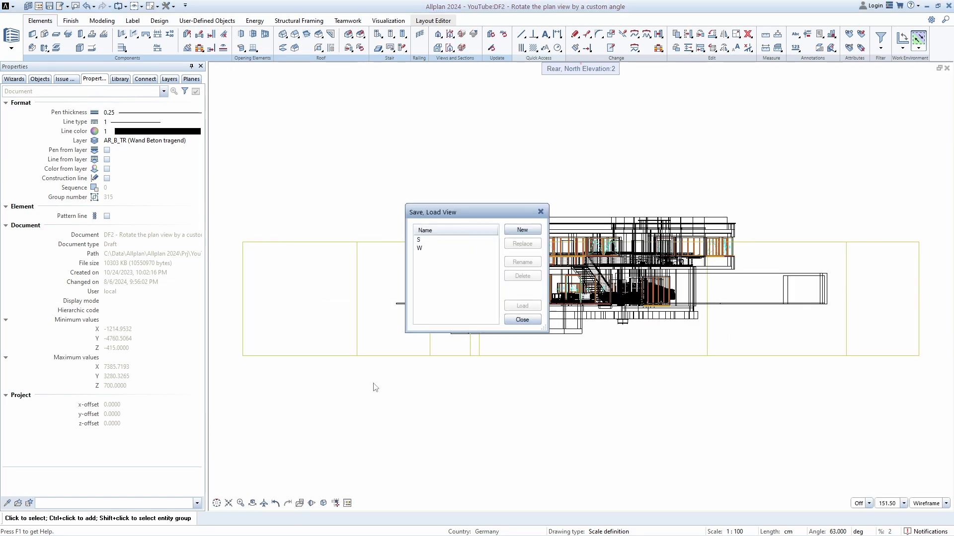
pyautogui.click(522, 306)
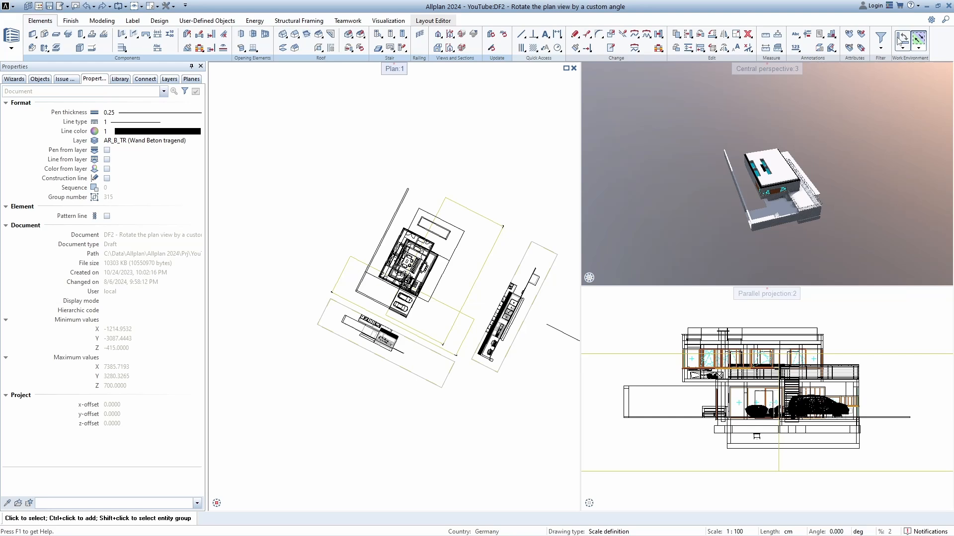
# Rotate the plan view with Rotated plan view, aligning it to two points along the long boundary wall
pyautogui.click(902, 48)
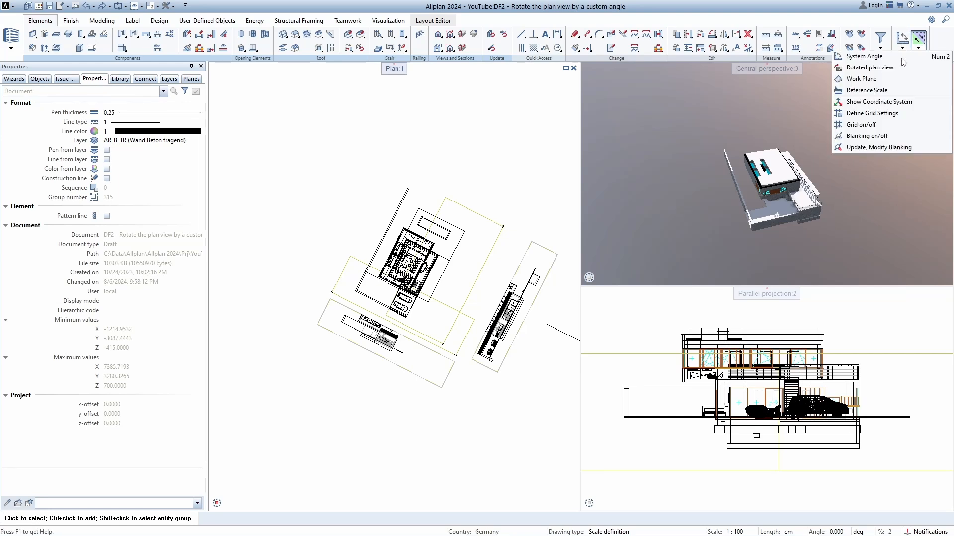
pyautogui.click(873, 70)
pyautogui.scroll(3, 390, 247)
pyautogui.scroll(3, 398, 239)
pyautogui.click(398, 239)
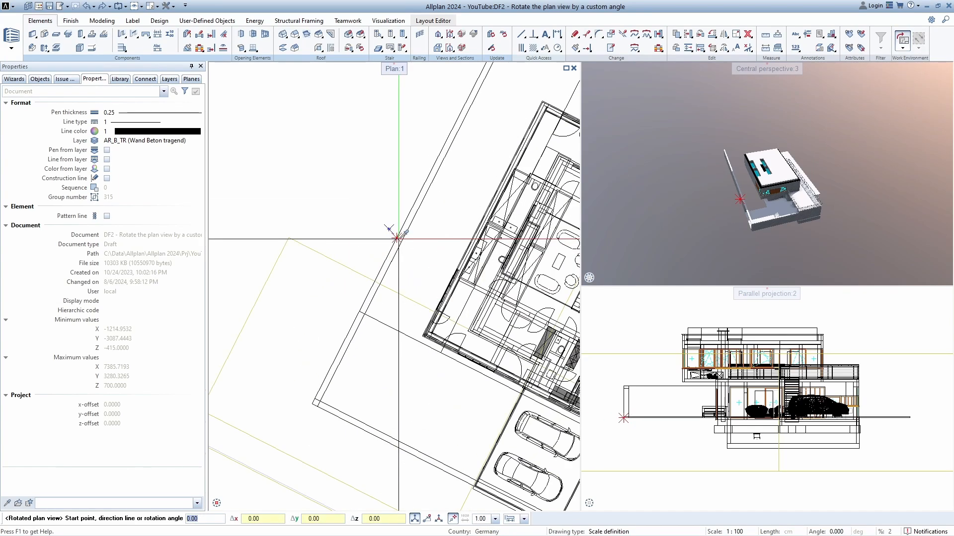
pyautogui.click(441, 150)
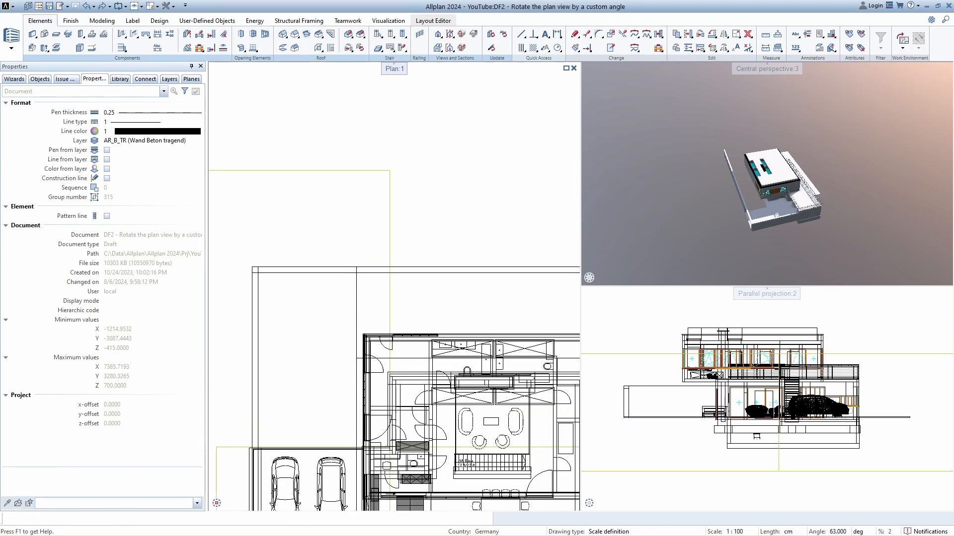
pyautogui.scroll(-5, 363, 248)
# Save the rotated plan view under the name -63deg
pyautogui.click(299, 504)
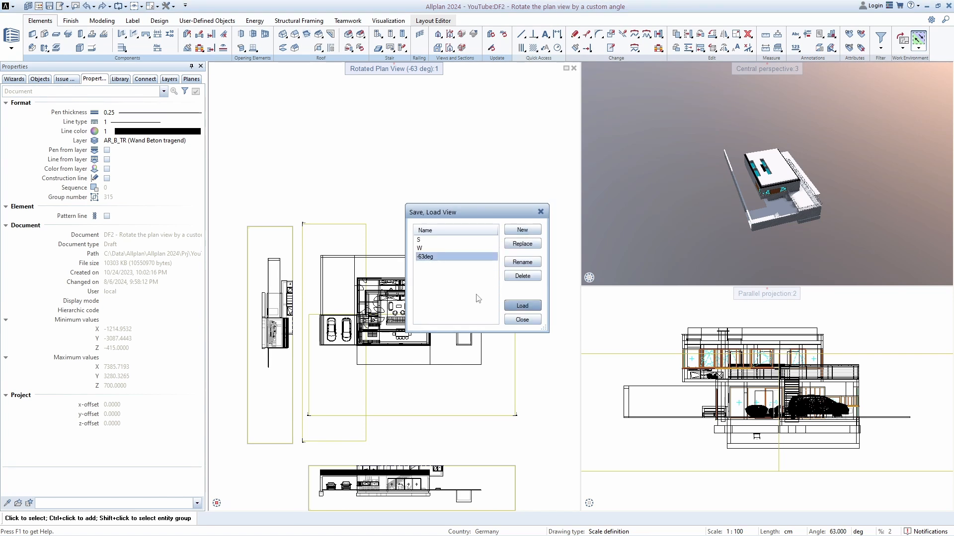
pyautogui.click(523, 319)
pyautogui.scroll(-2, 460, 294)
pyautogui.moveTo(456, 294); pyautogui.dragTo(463, 262, button='middle')
# Reset the three viewports to their standard views and load the saved -63deg view in the plan viewport
pyautogui.hotkey('ctrl', '3')
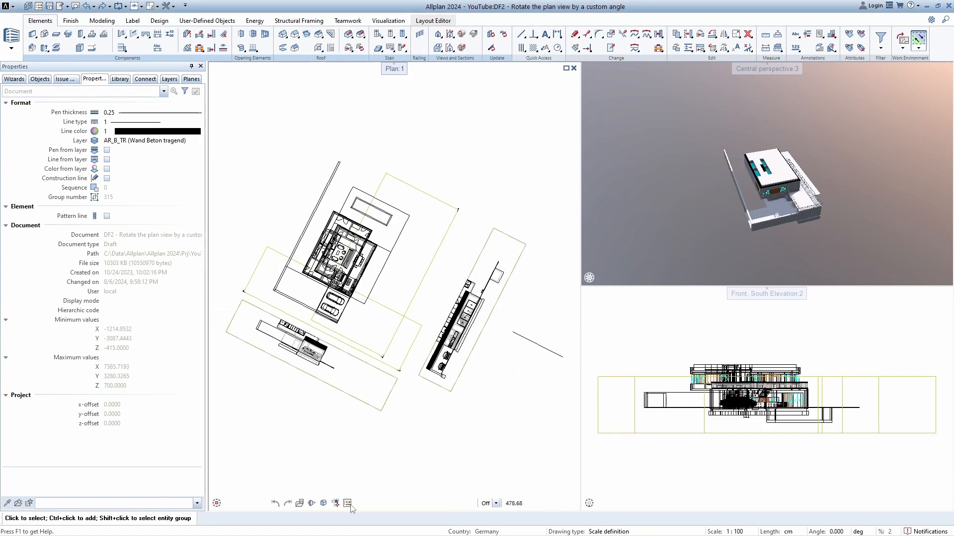
pyautogui.click(298, 503)
pyautogui.click(421, 240)
pyautogui.click(522, 306)
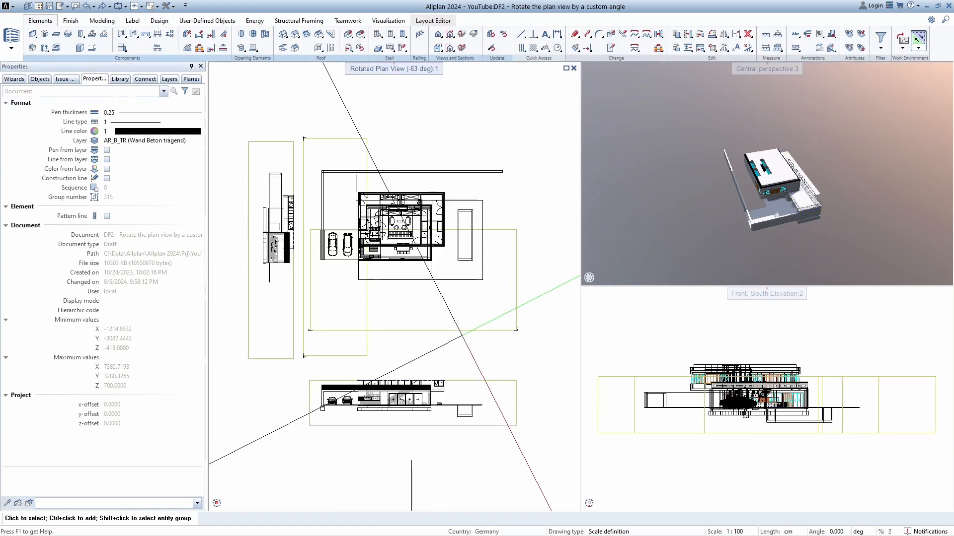
# Align the system angle with the rotated plan by picking two points along the long boundary wall
pyautogui.click(834, 532)
pyautogui.click(867, 526)
pyautogui.scroll(7, 390, 169)
pyautogui.click(396, 188)
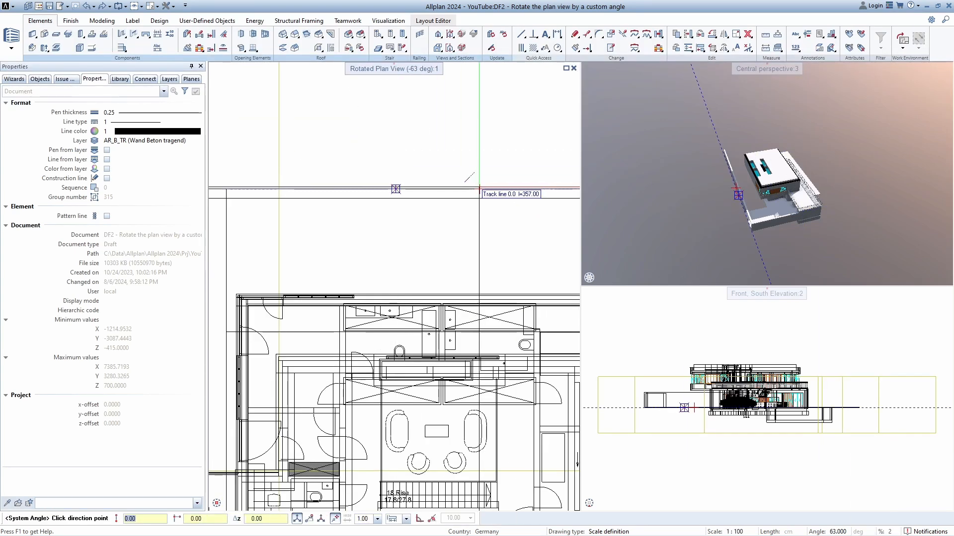
pyautogui.click(479, 186)
pyautogui.scroll(-4, 435, 244)
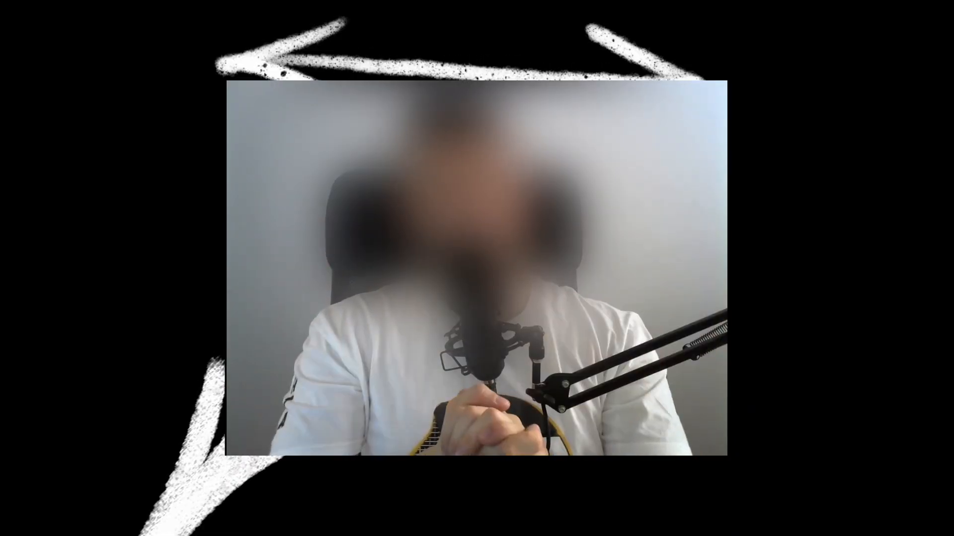